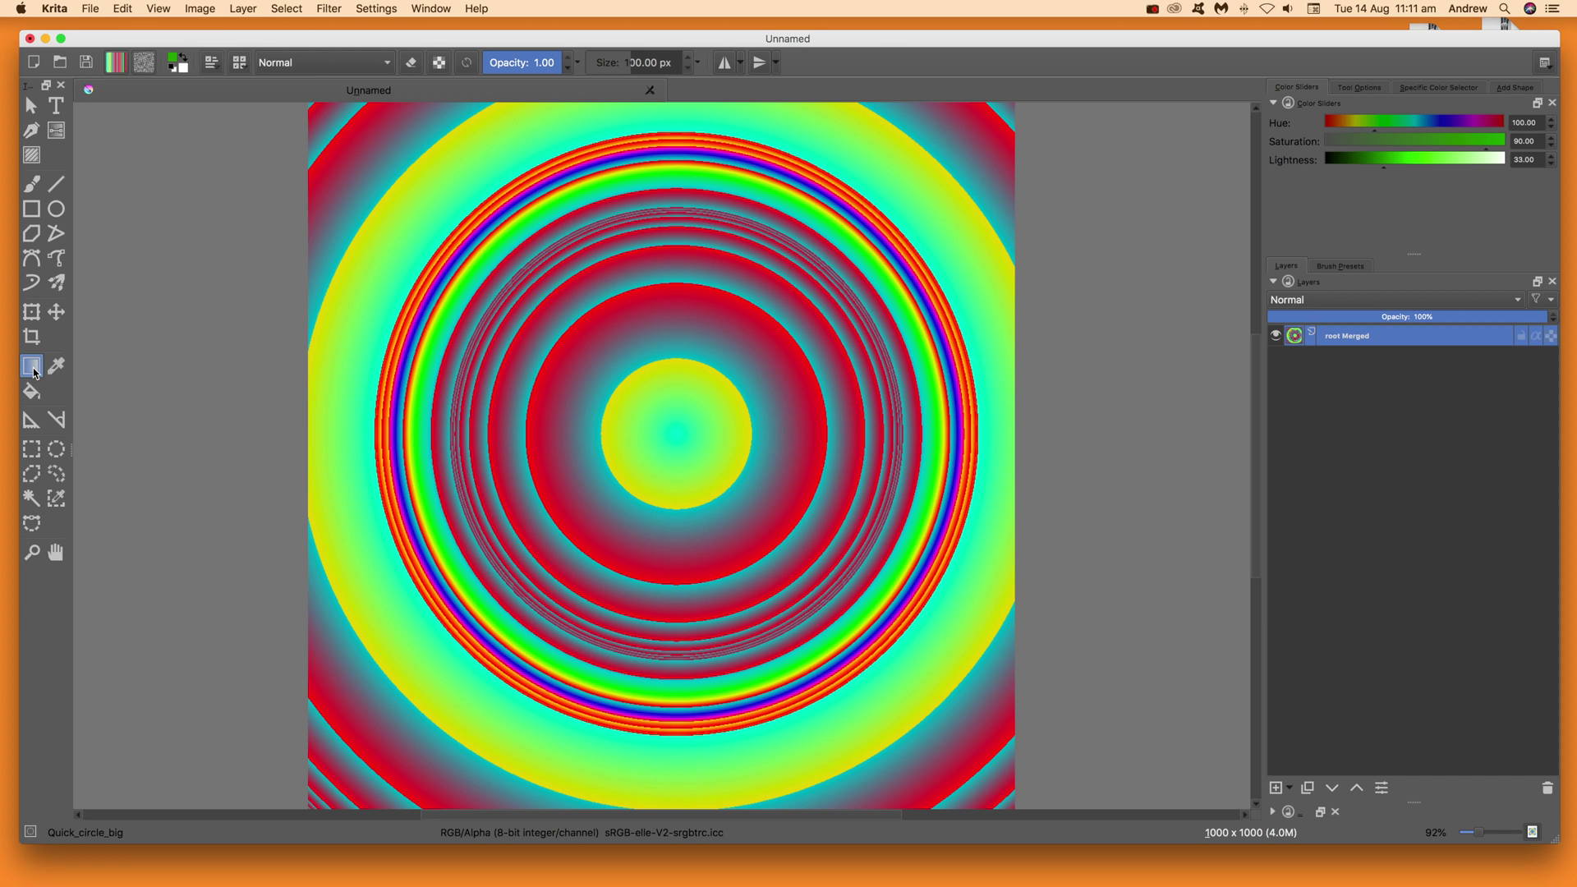
Create a new segmented gradient from the Gradients chooser's Add menu.
{"action": "left_click", "coordinate": [117, 69]}
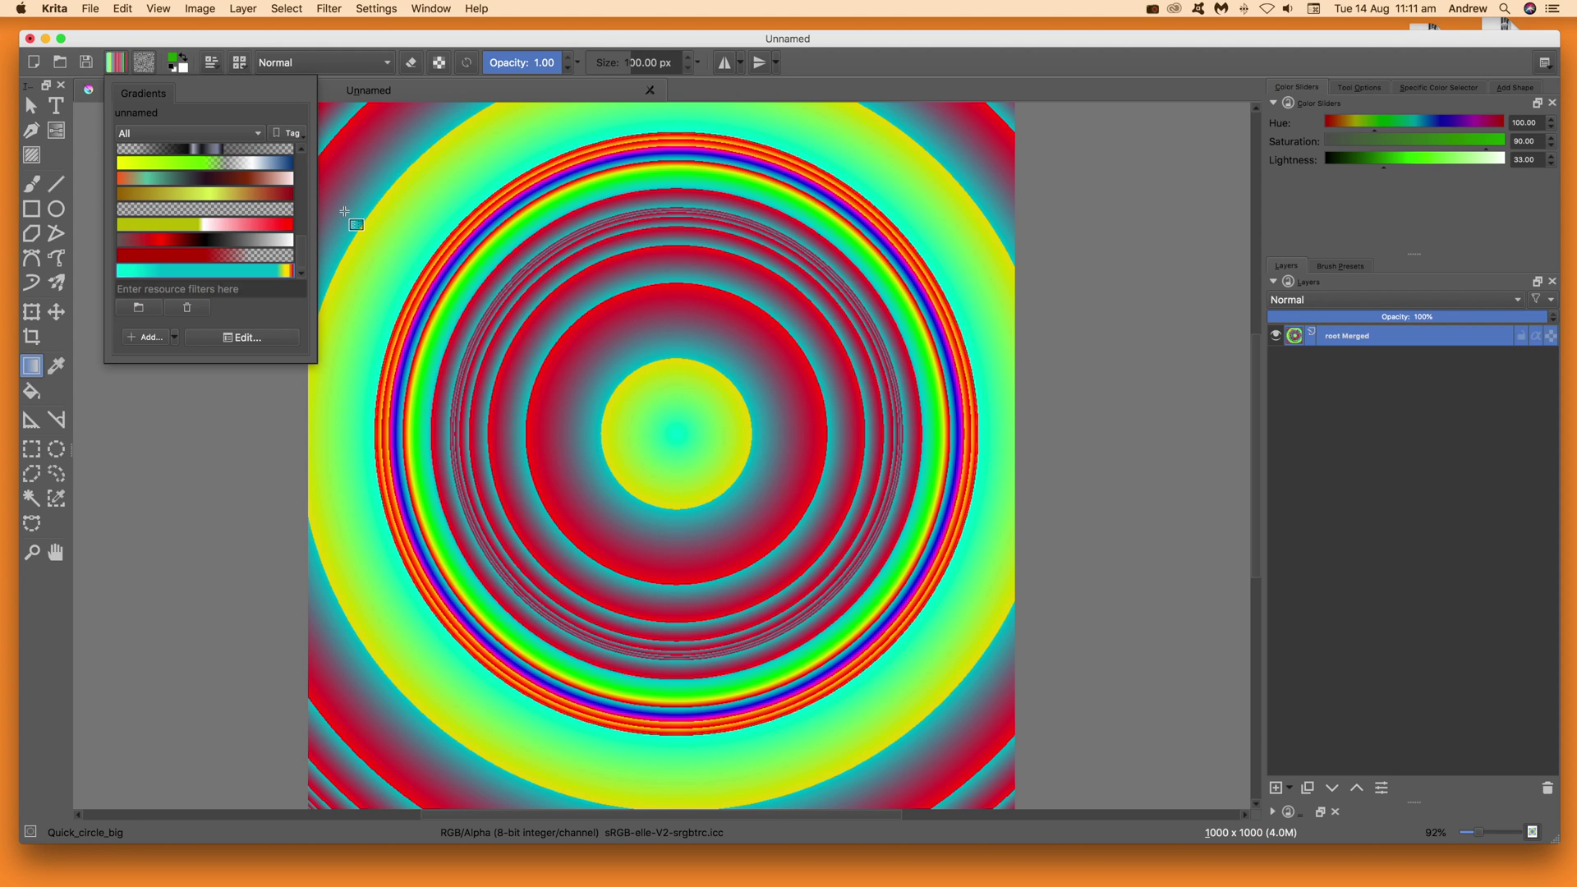
{"action": "left_click", "coordinate": [174, 338]}
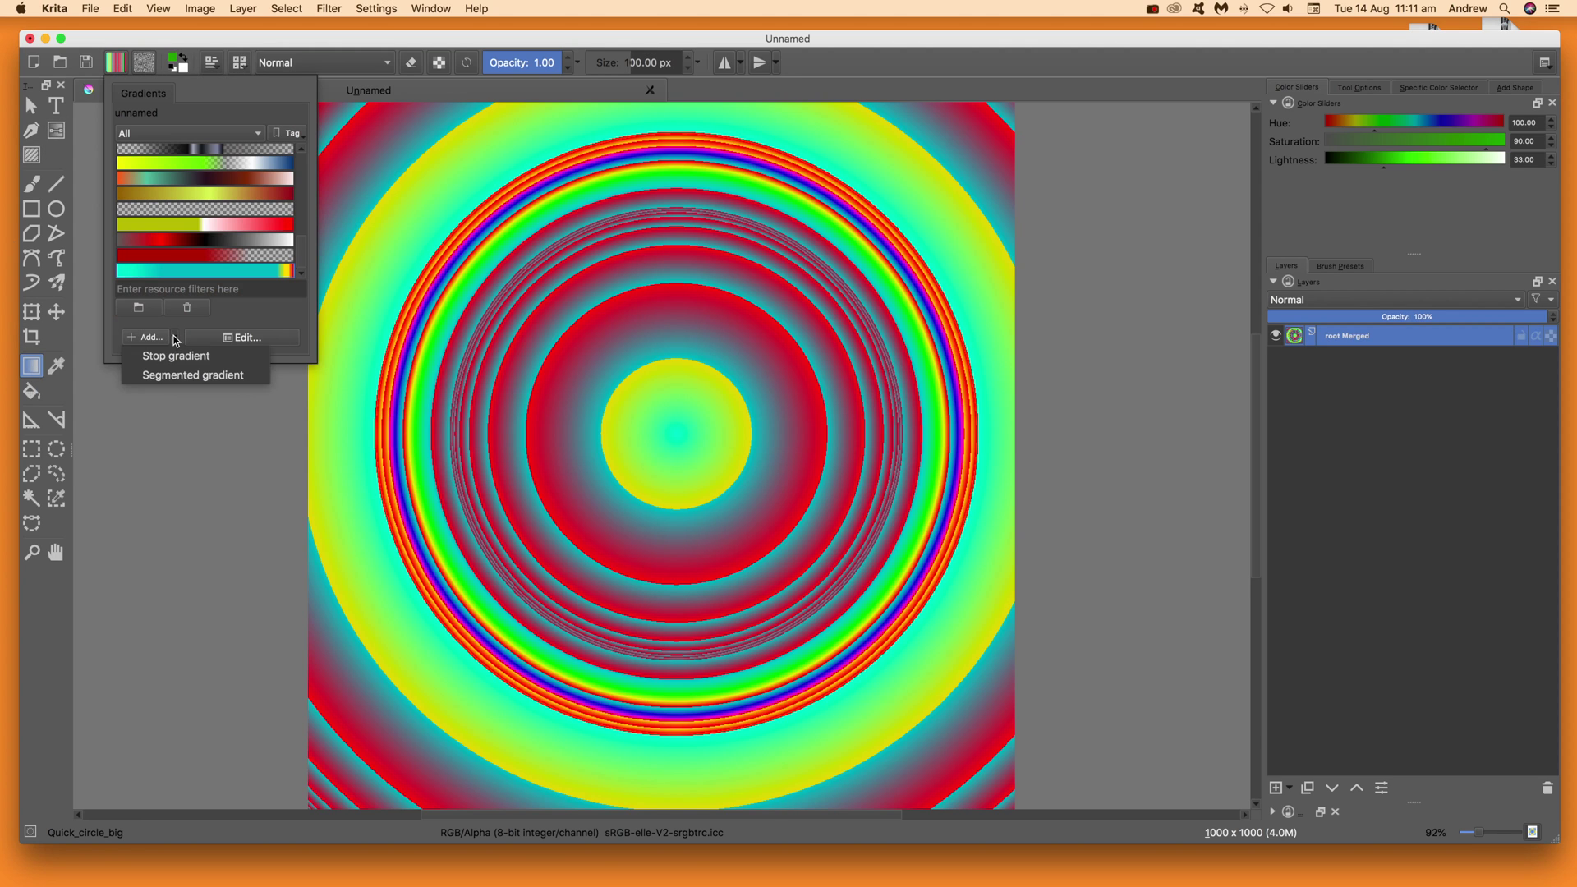
{"action": "left_click", "coordinate": [232, 378]}
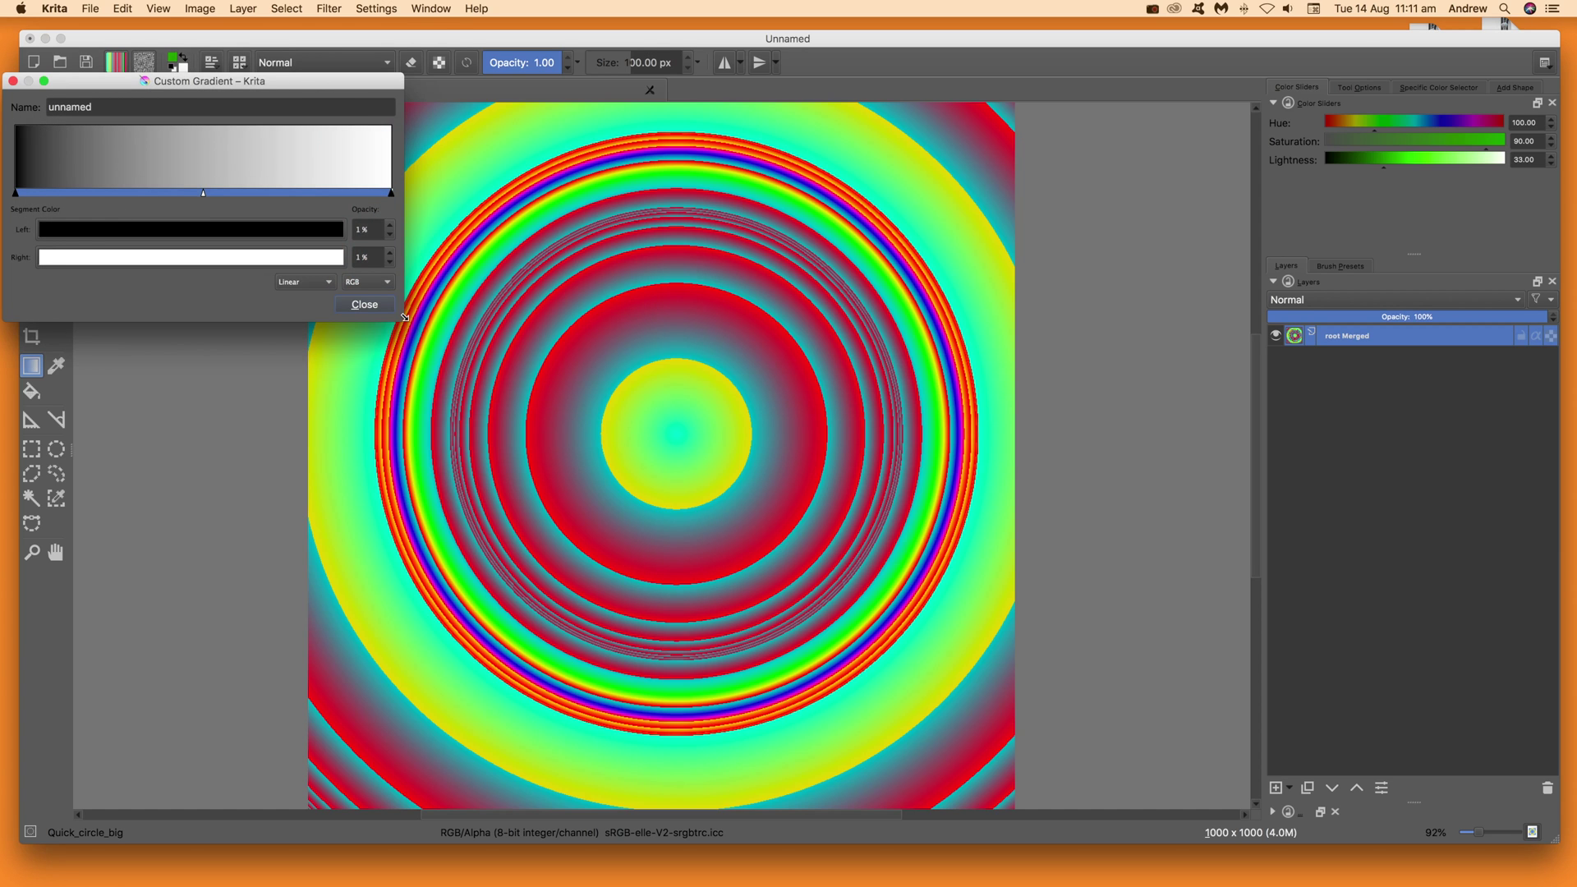
Enlarge and reposition the Custom Gradient editor, and rename the gradient to 'Duplicate 3'.
{"action": "left_click_drag", "start_coordinate": [405, 317], "coordinate": [689, 415]}
{"action": "left_click_drag", "start_coordinate": [444, 84], "coordinate": [1130, 223]}
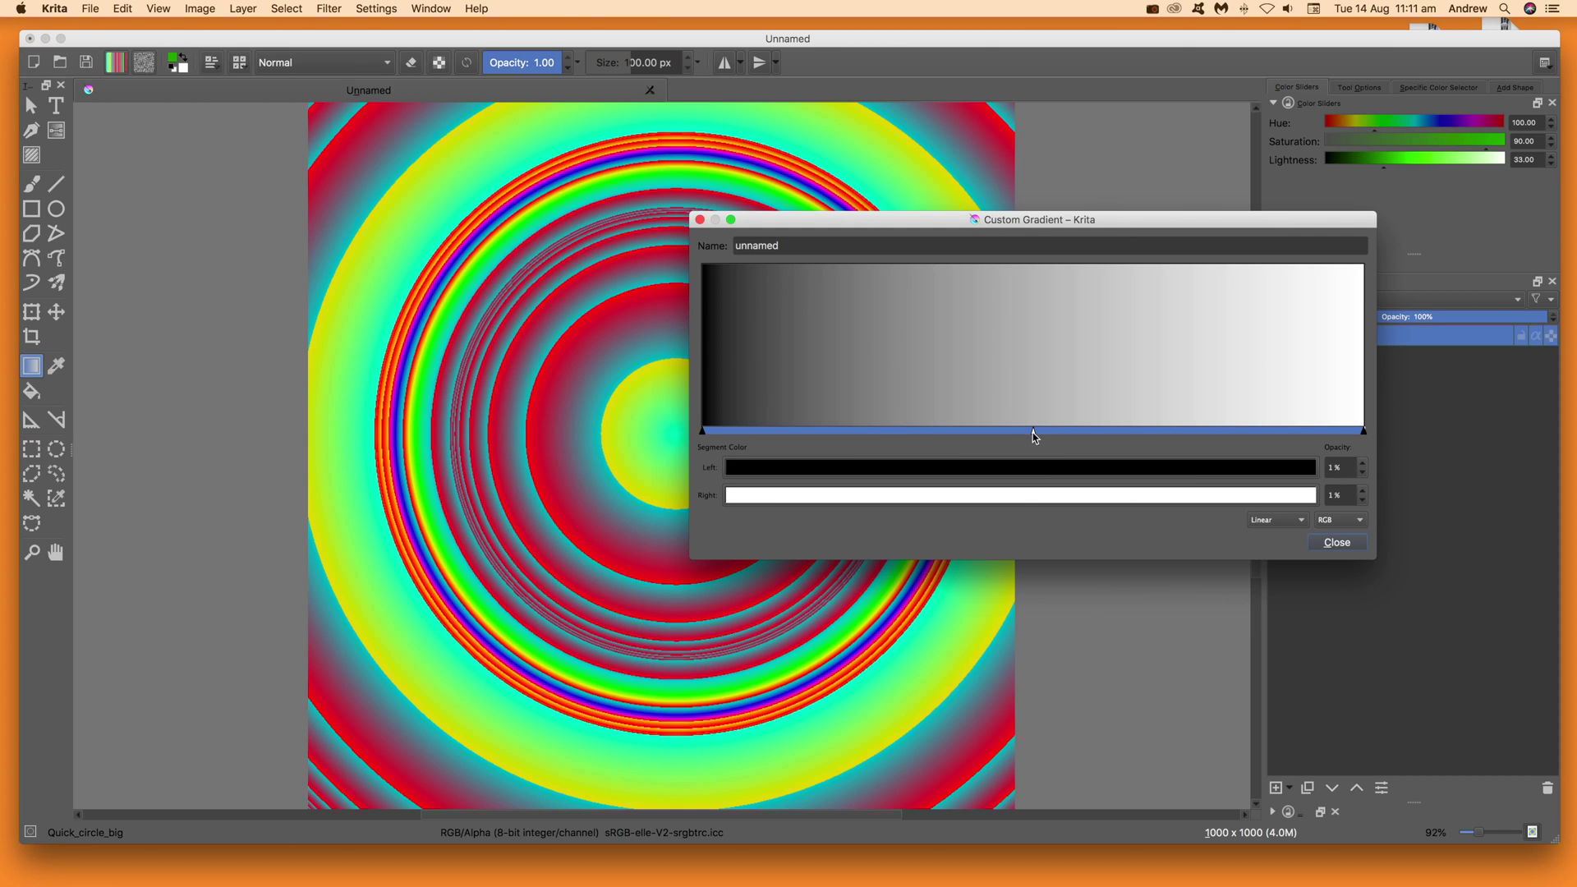
{"action": "key", "text": "Tab"}
{"action": "type", "text": "D"}
Set the segment's left end colour to teal and its right end to green.
{"action": "left_click", "coordinate": [813, 473]}
{"action": "left_click", "coordinate": [256, 413]}
{"action": "left_click", "coordinate": [284, 554]}
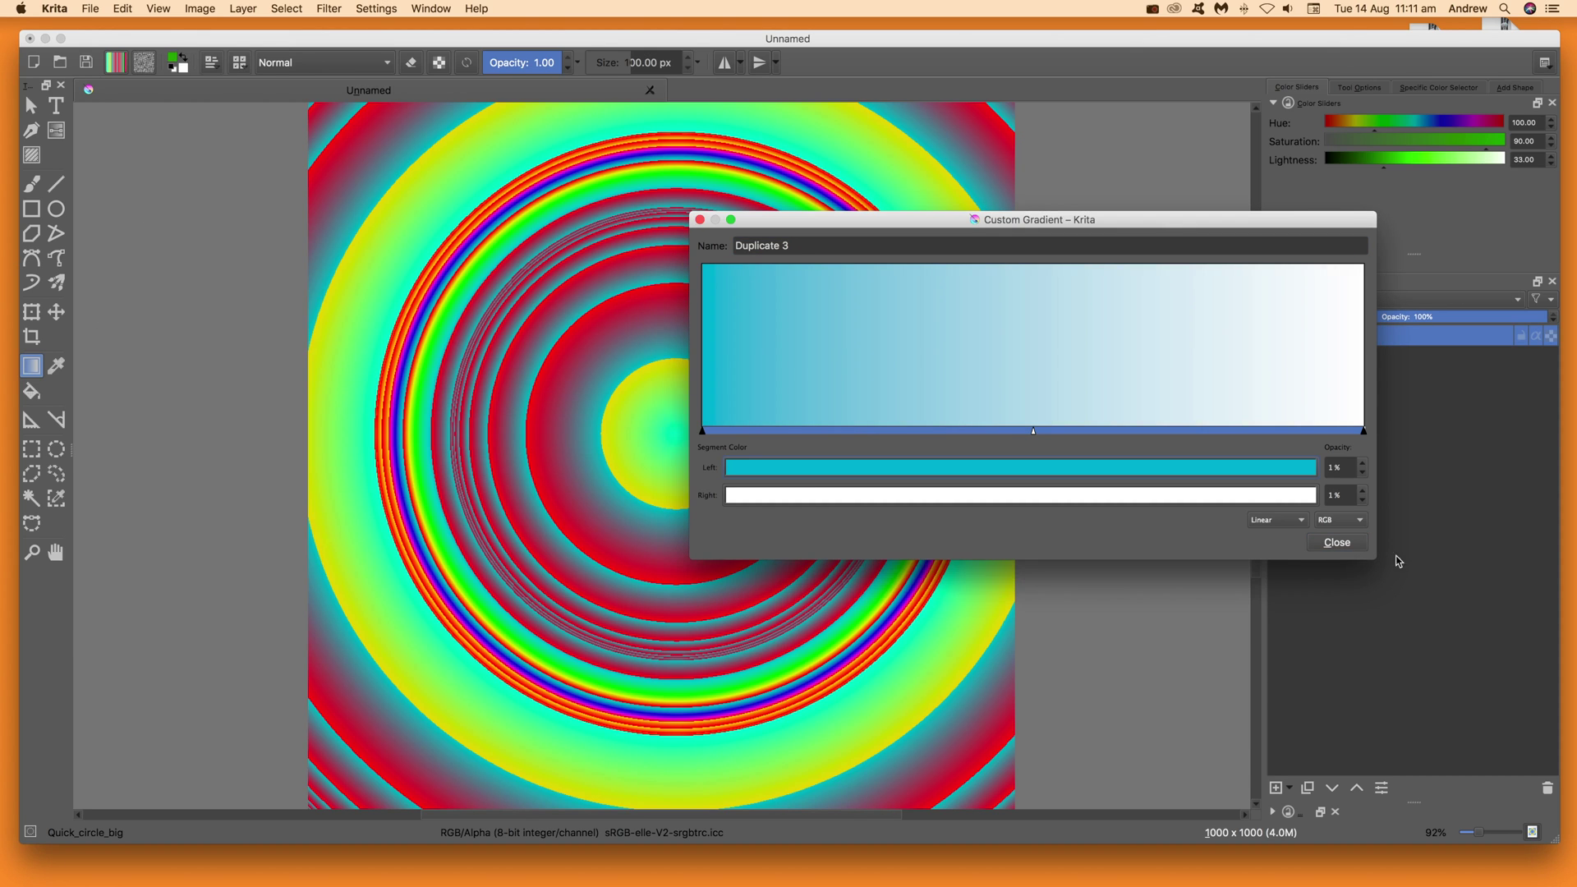
{"action": "left_click", "coordinate": [1228, 500]}
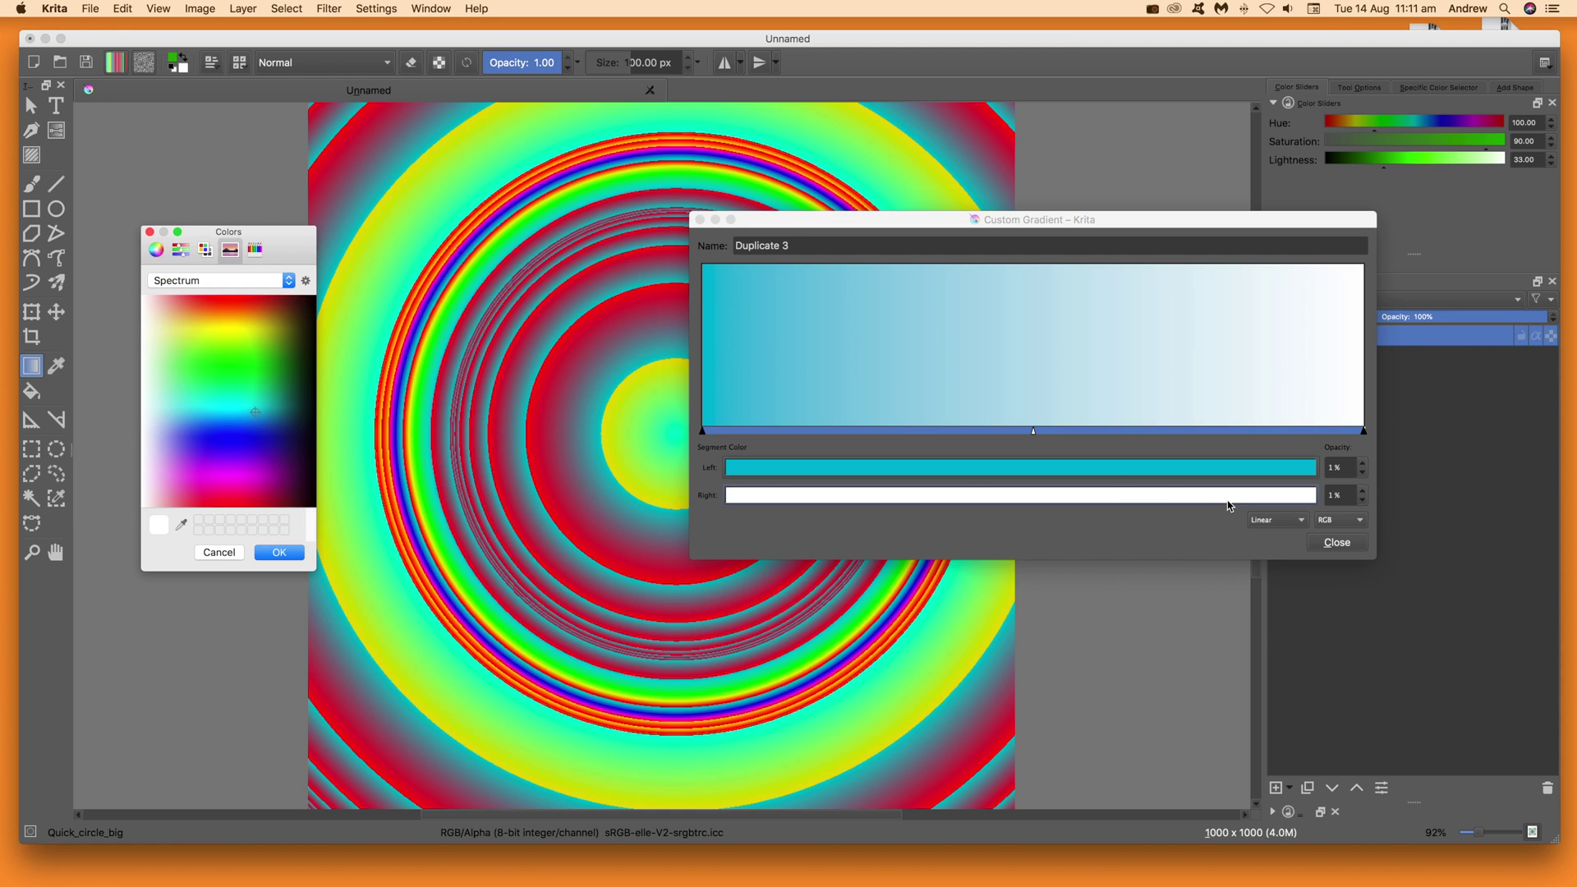
{"action": "left_click_drag", "start_coordinate": [288, 310], "coordinate": [265, 342]}
{"action": "left_click", "coordinate": [280, 553]}
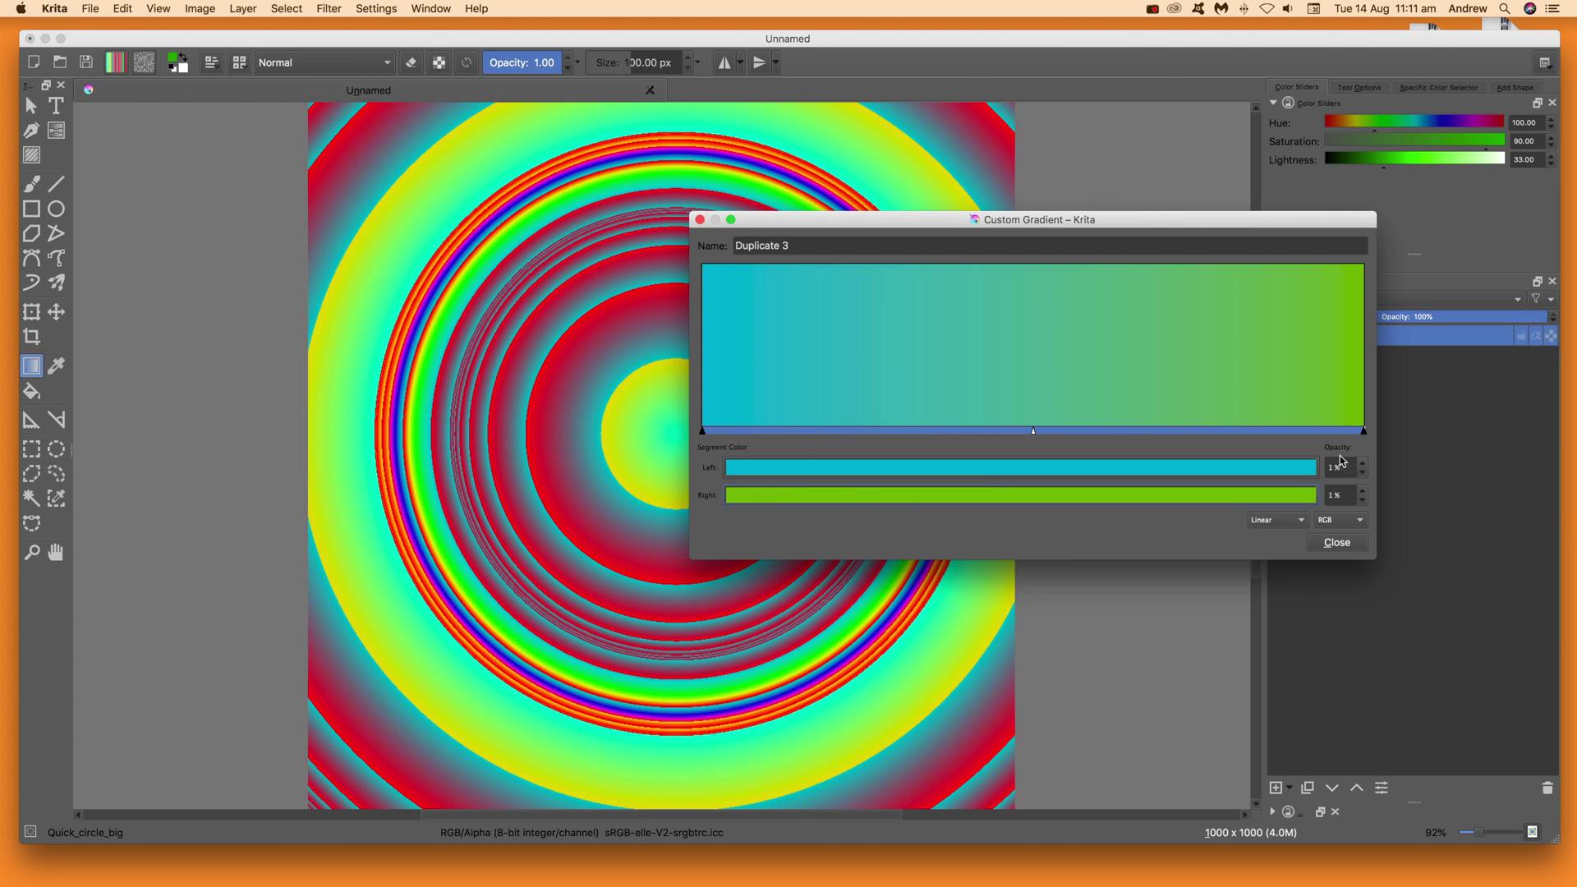
{"action": "left_click", "coordinate": [1347, 528]}
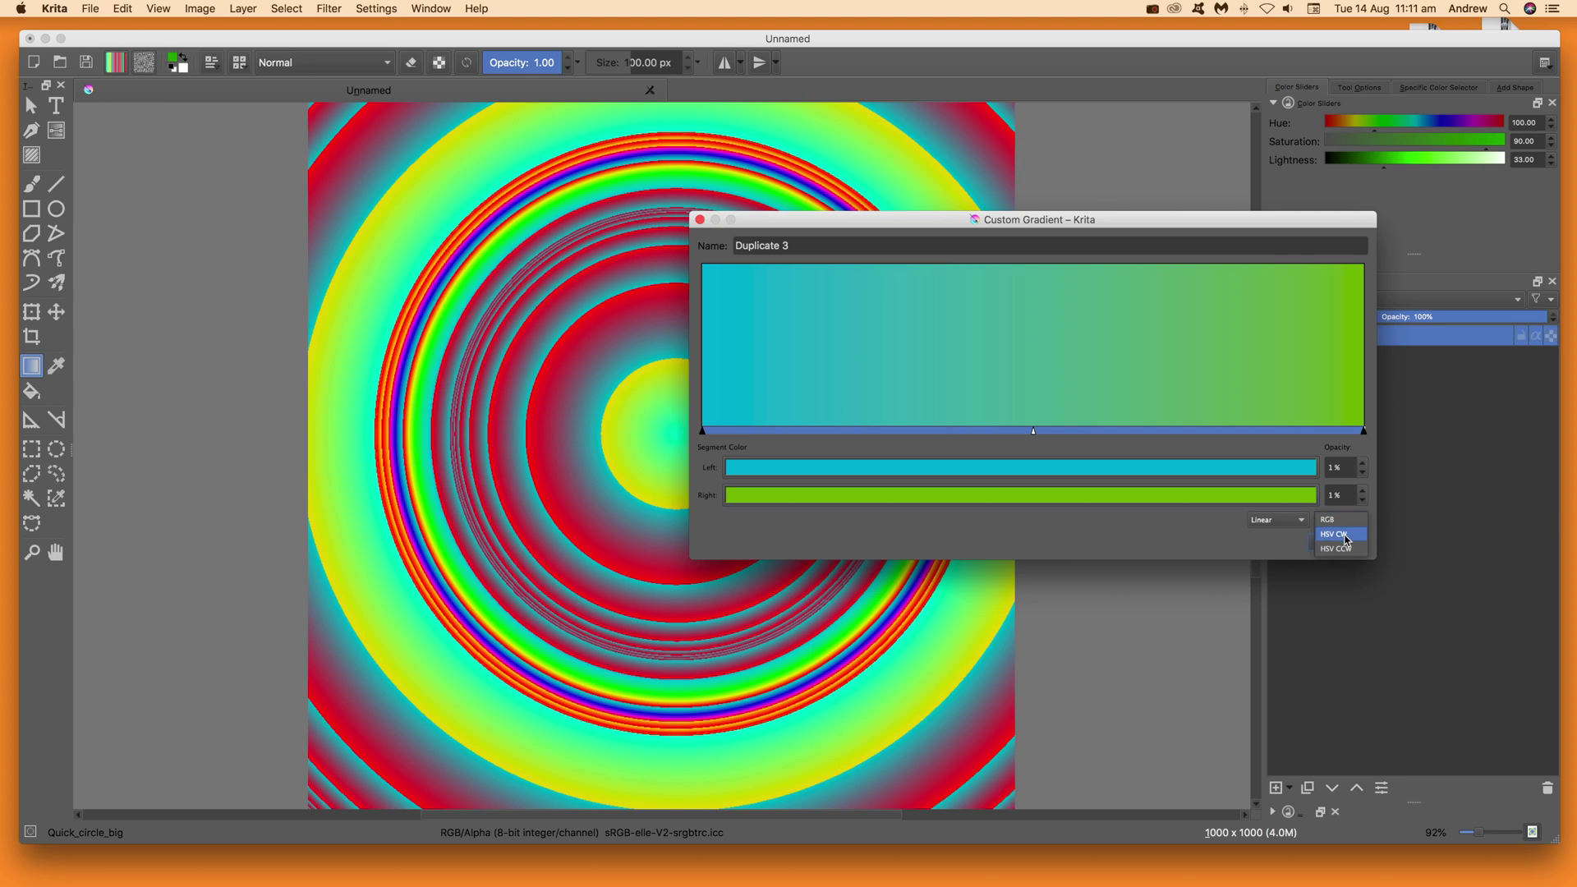
{"action": "left_click", "coordinate": [1347, 539]}
{"action": "left_click", "coordinate": [1346, 522]}
{"action": "left_click", "coordinate": [1343, 539]}
{"action": "left_click", "coordinate": [1343, 520]}
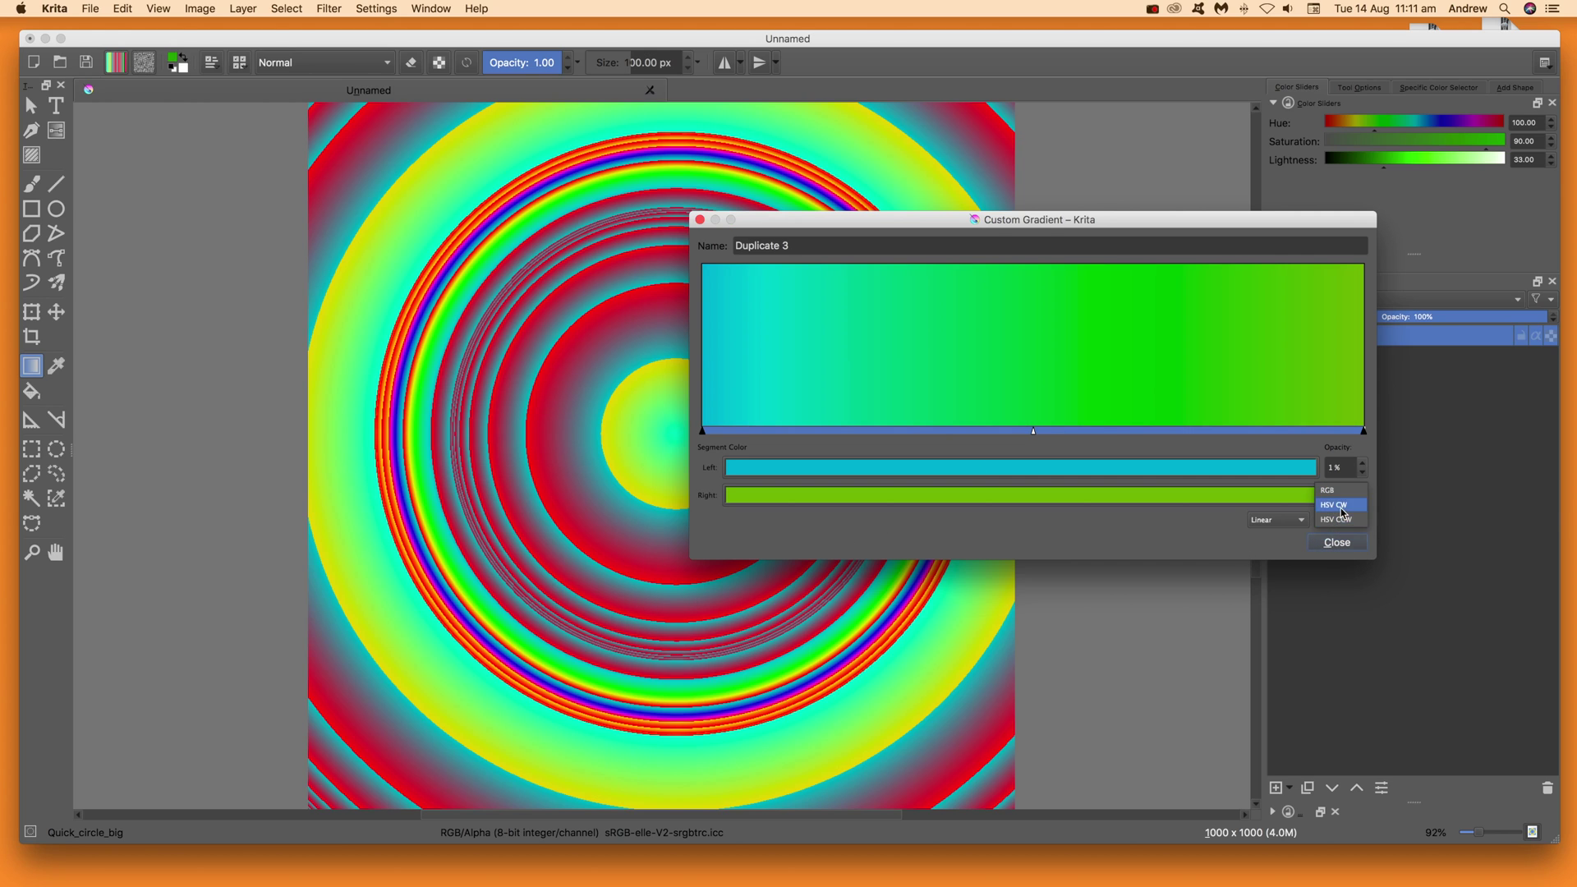
{"action": "left_click", "coordinate": [1332, 509]}
{"action": "left_click", "coordinate": [1353, 521]}
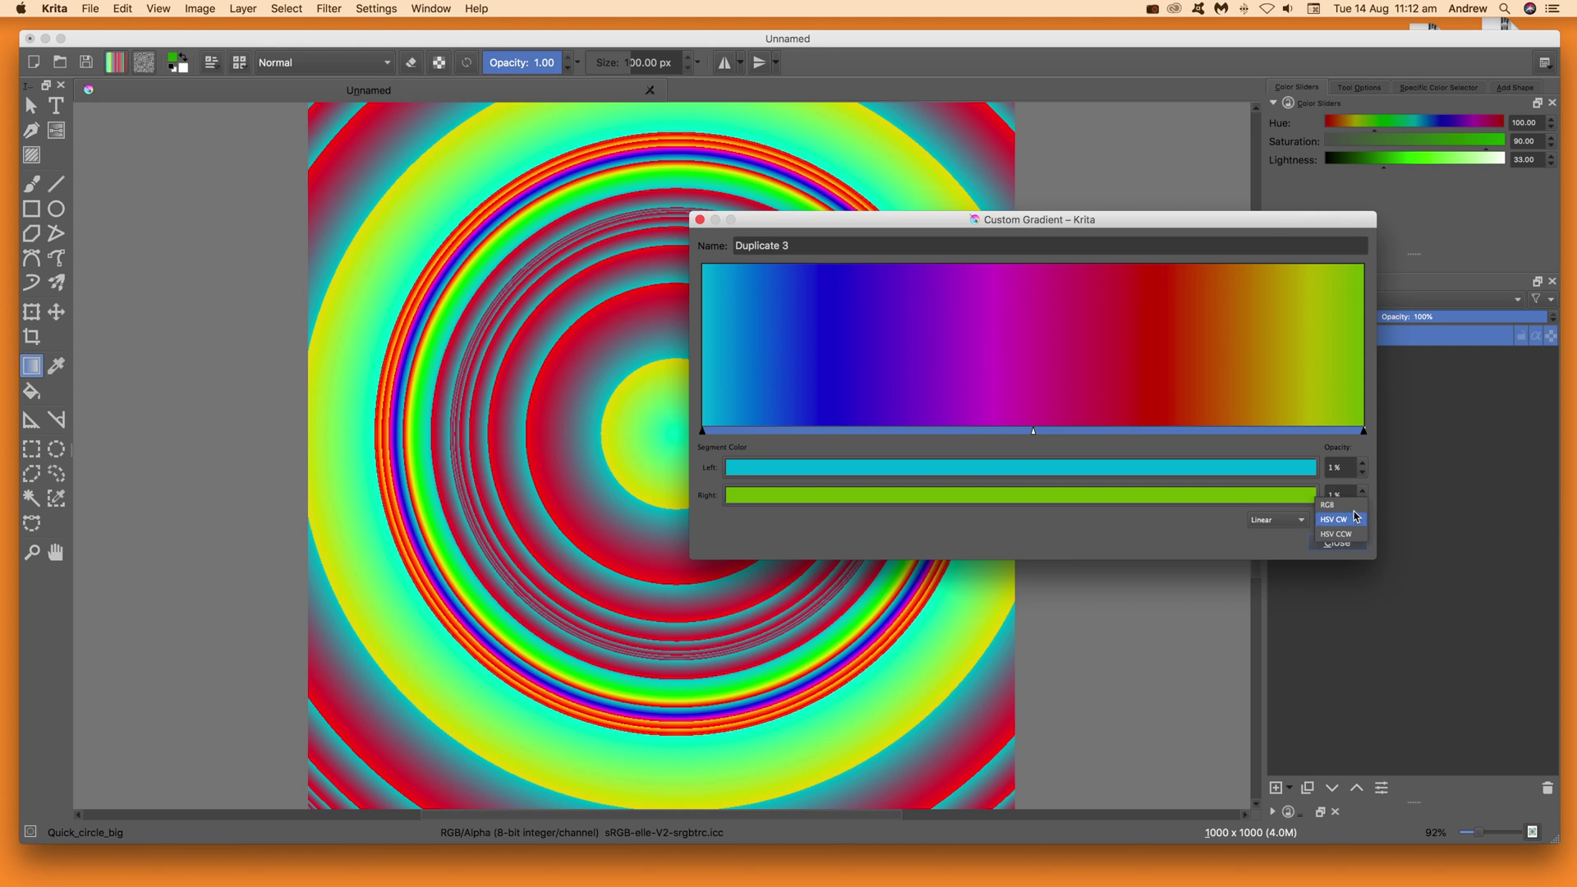
{"action": "left_click", "coordinate": [1339, 509]}
{"action": "left_click", "coordinate": [1271, 522]}
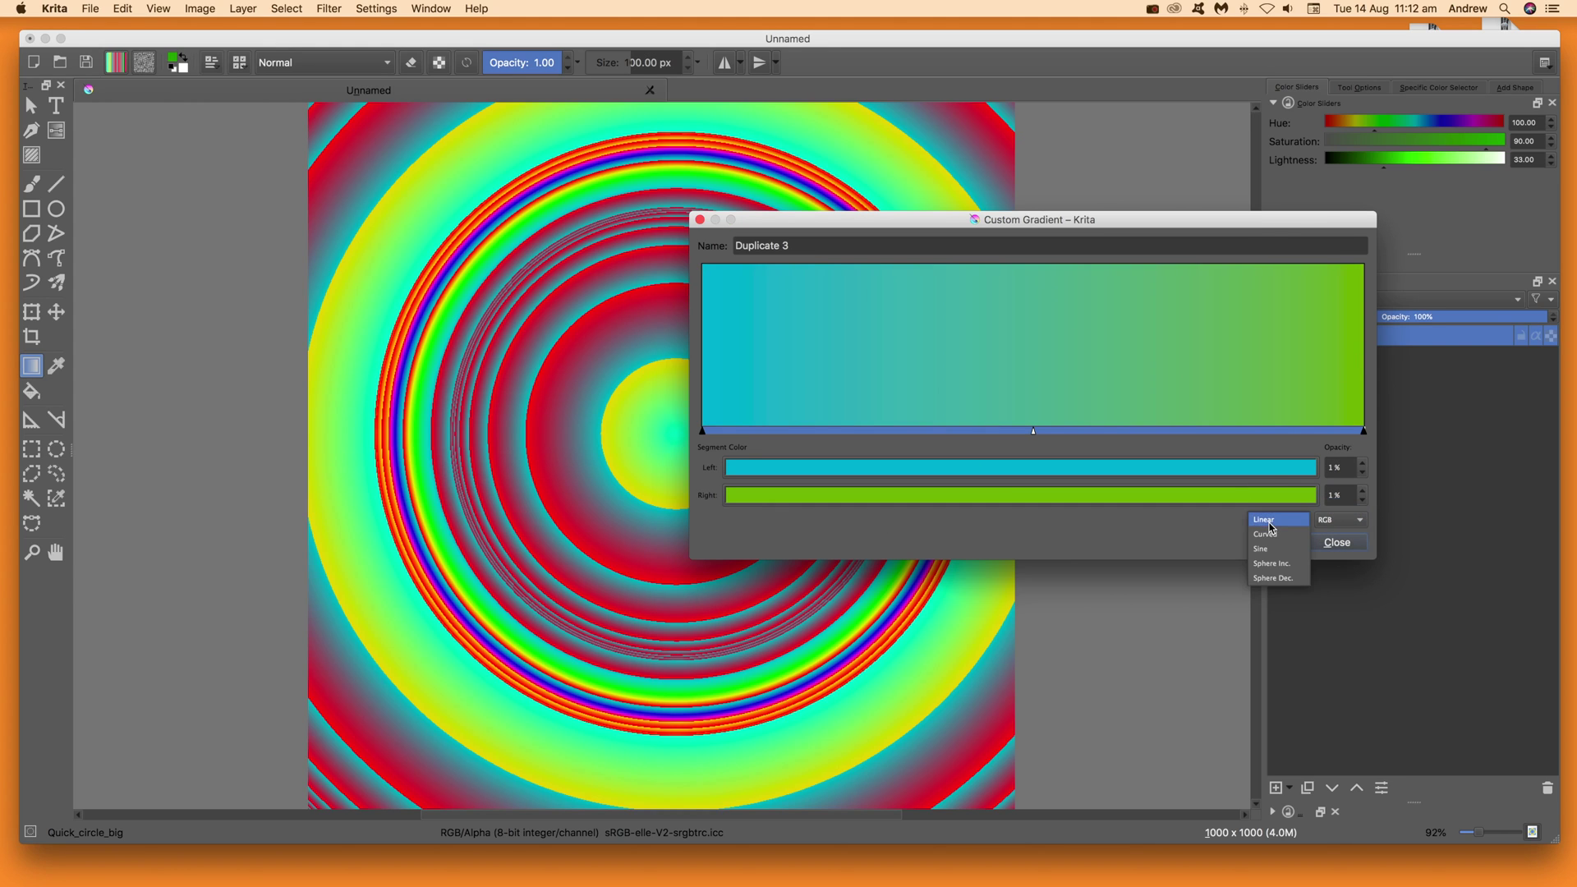
{"action": "left_click", "coordinate": [1273, 536]}
{"action": "left_click", "coordinate": [1272, 522]}
{"action": "left_click", "coordinate": [1275, 534]}
{"action": "left_click", "coordinate": [1353, 521]}
{"action": "left_click", "coordinate": [1354, 535]}
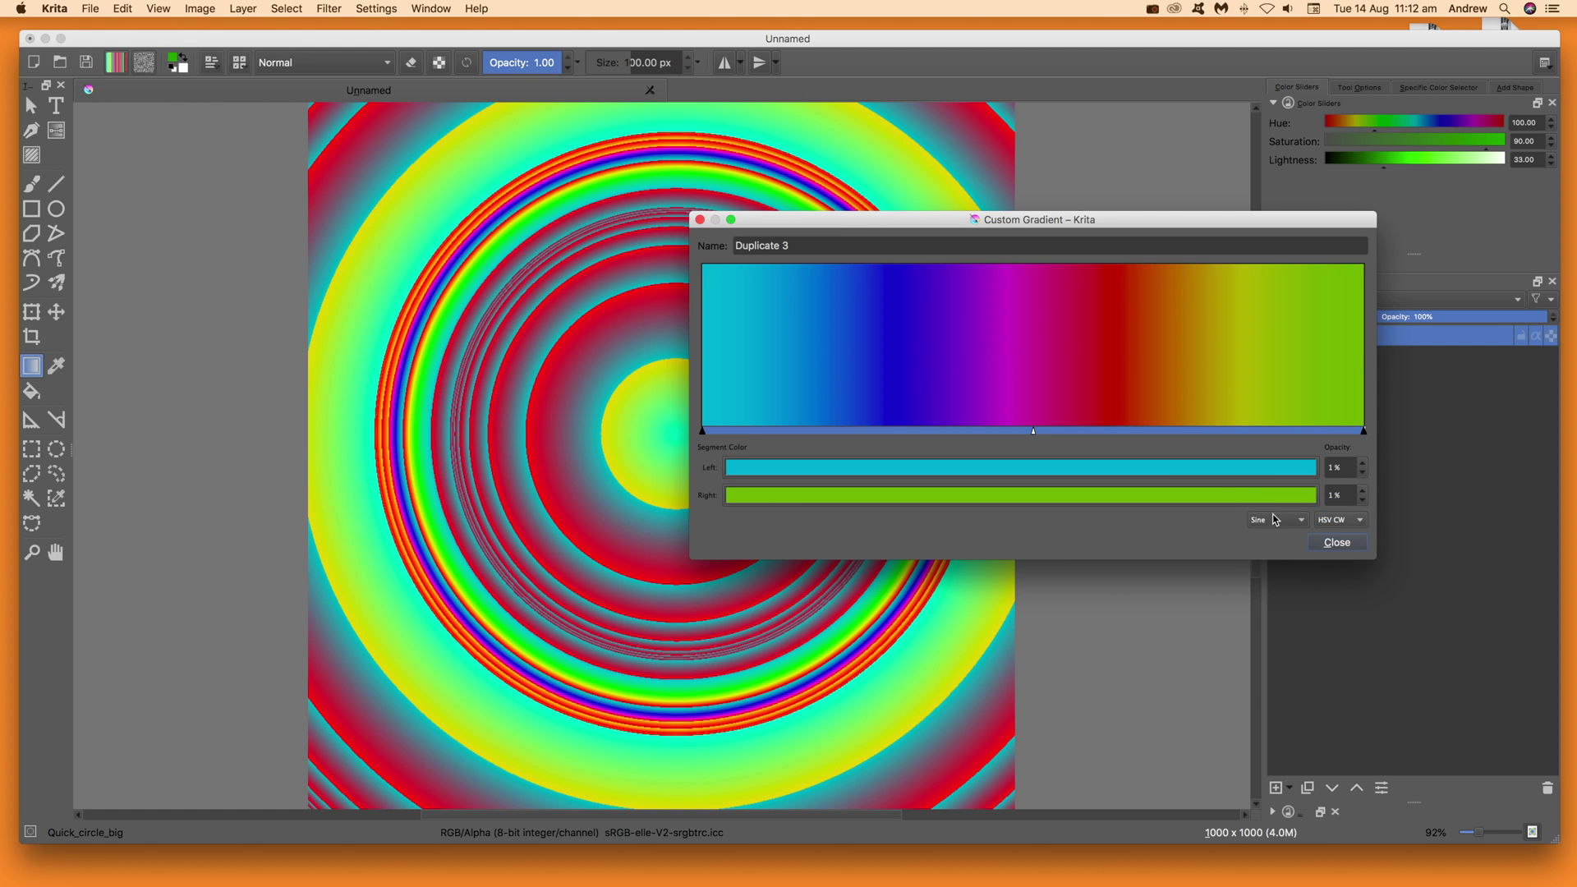
{"action": "left_click", "coordinate": [1273, 521]}
{"action": "left_click", "coordinate": [1277, 535]}
{"action": "left_click", "coordinate": [1275, 520]}
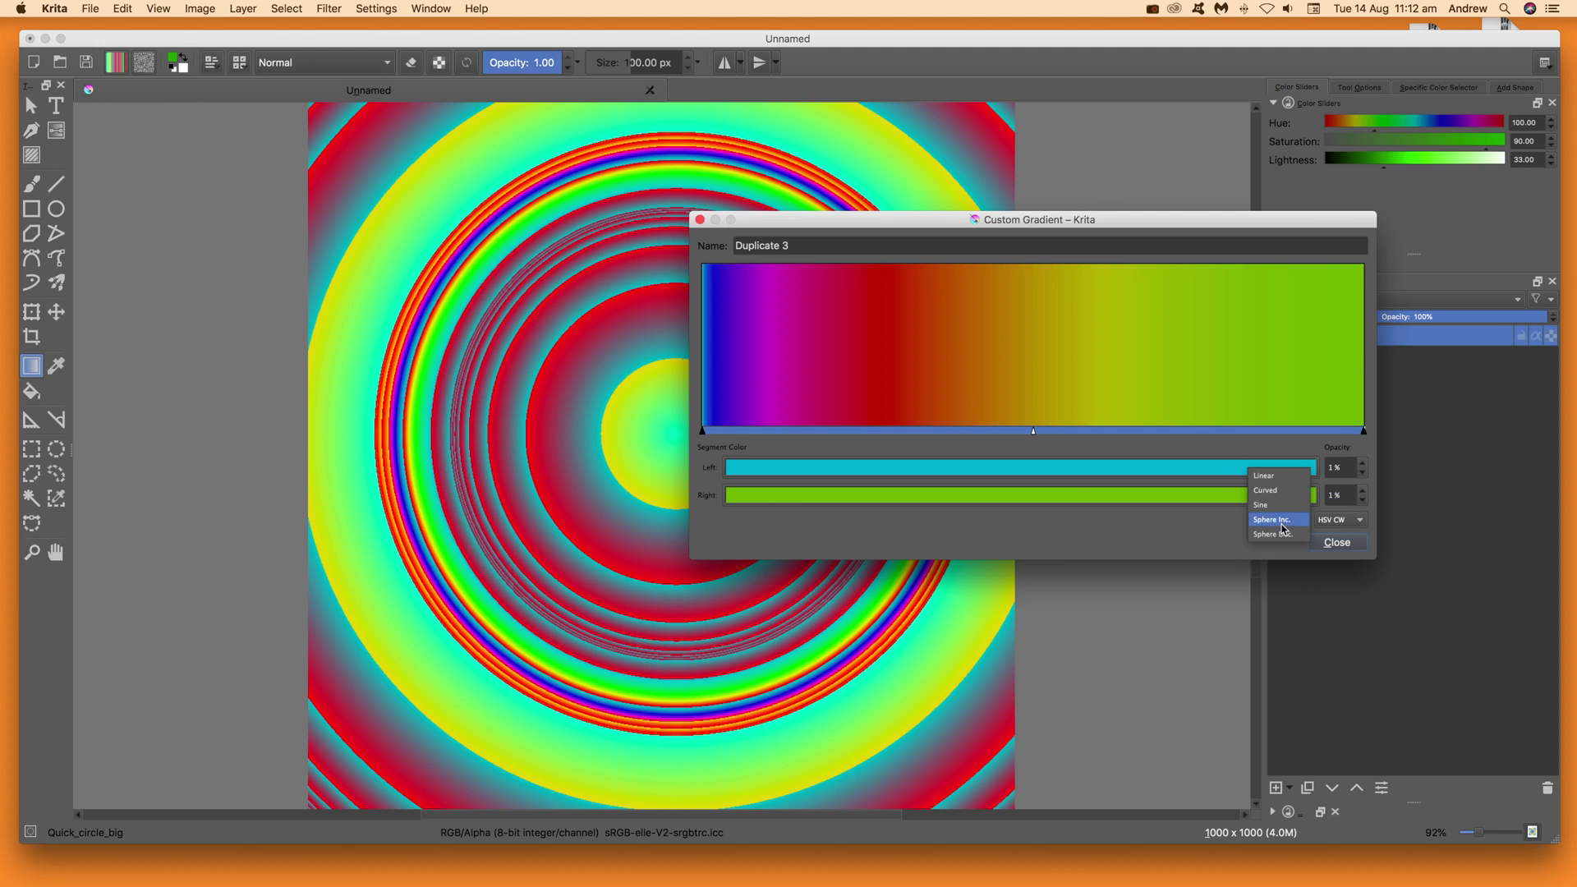
{"action": "left_click", "coordinate": [1281, 493]}
{"action": "left_click", "coordinate": [1271, 520]}
{"action": "left_click", "coordinate": [1273, 507]}
{"action": "left_click", "coordinate": [1348, 519]}
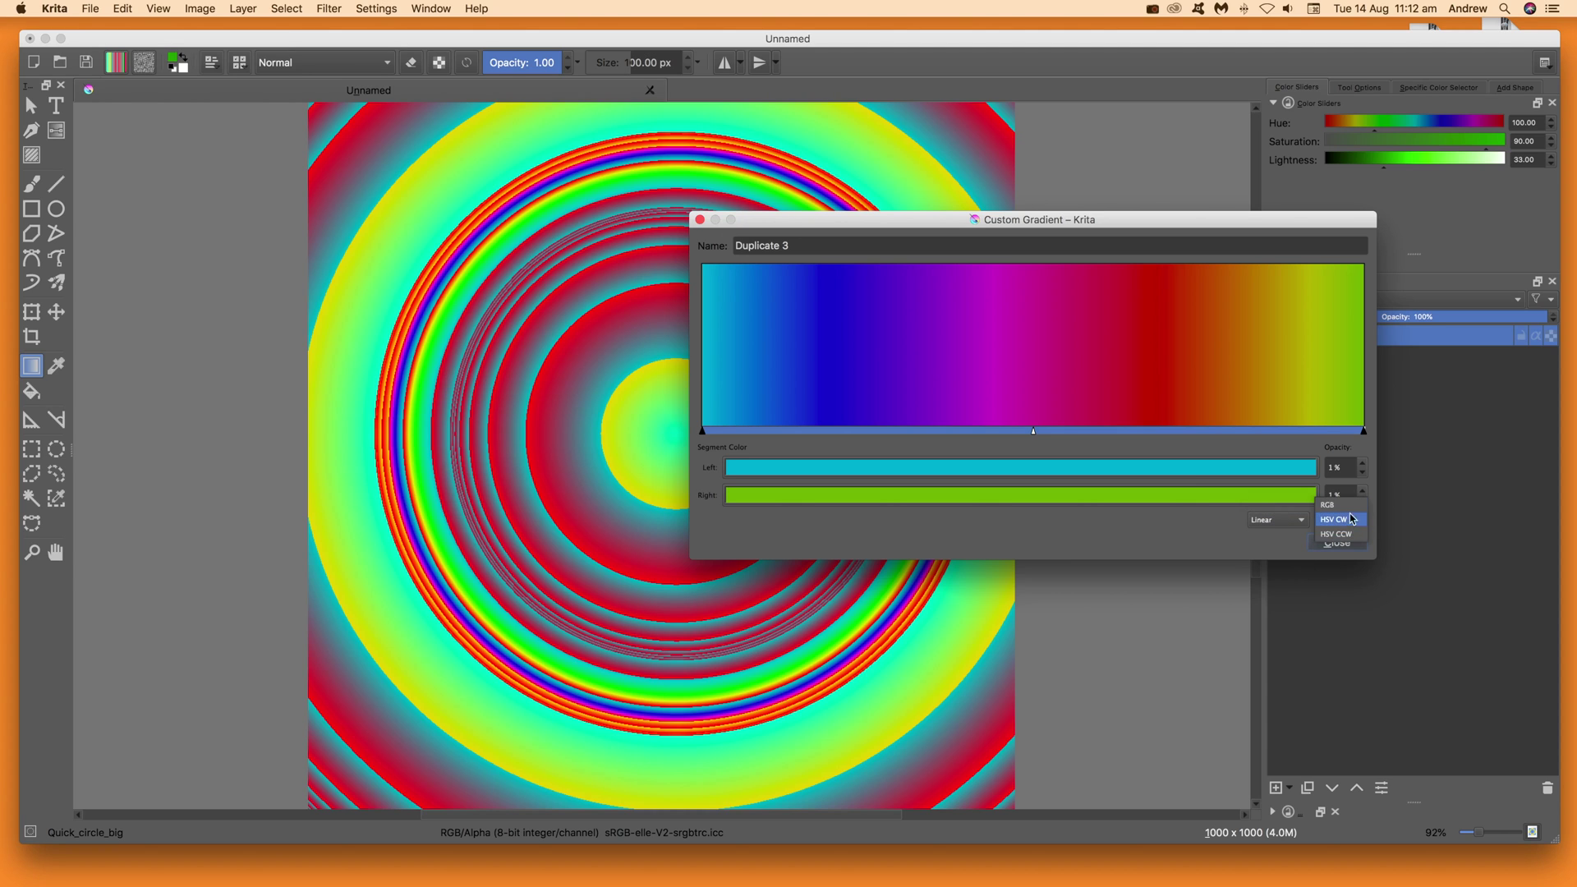
{"action": "left_click", "coordinate": [1334, 506]}
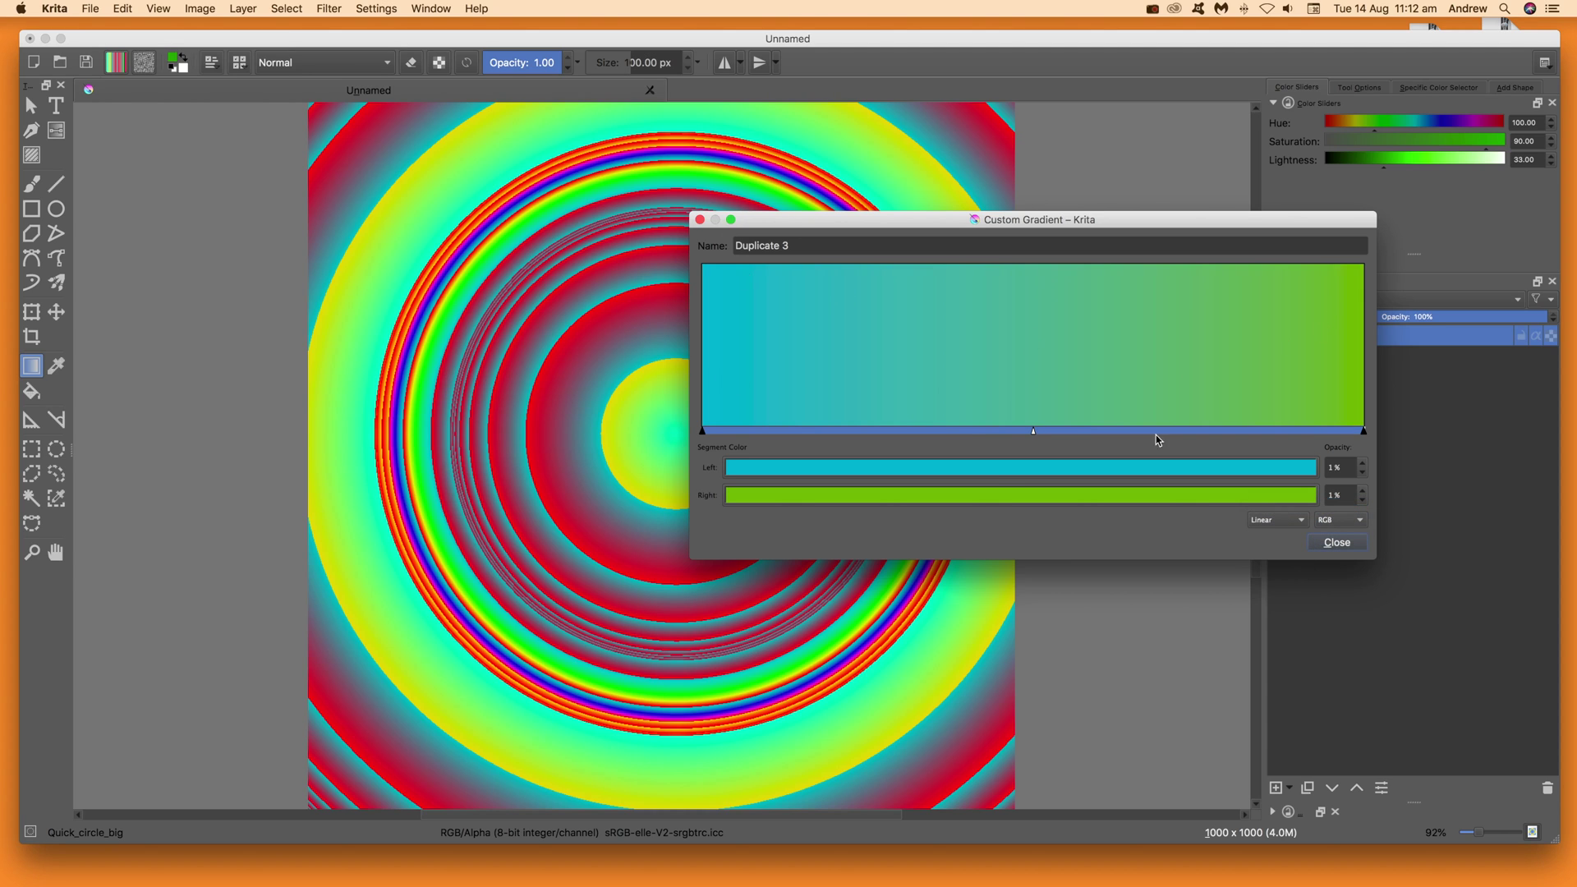
Duplicate the gradient segment, then split the resulting right and left segments again.
{"action": "right_click", "coordinate": [994, 431]}
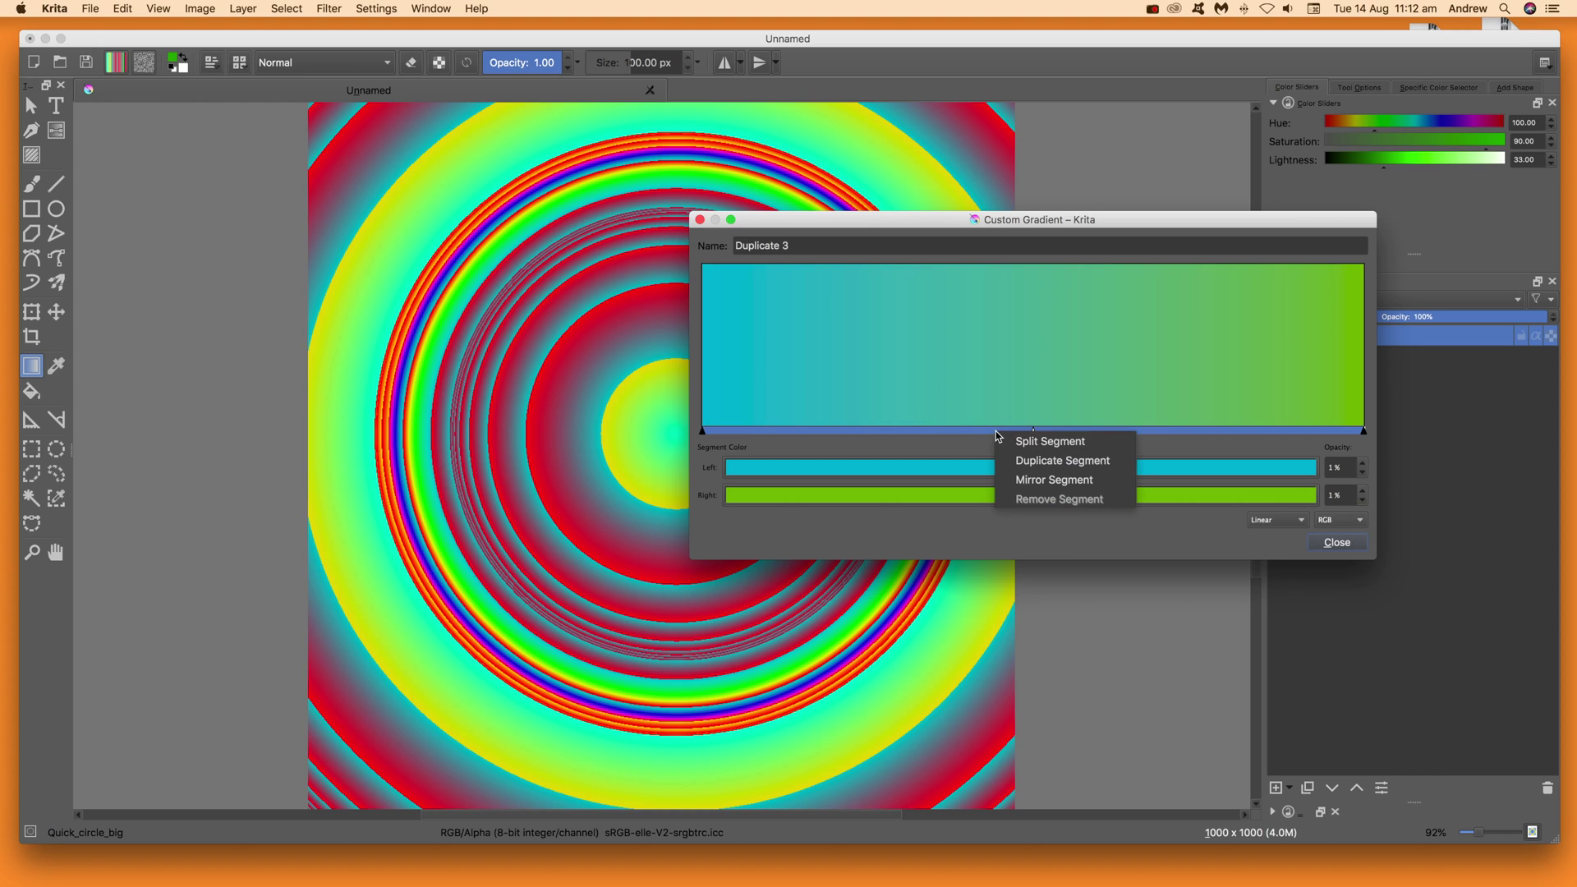
{"action": "left_click", "coordinate": [1072, 467]}
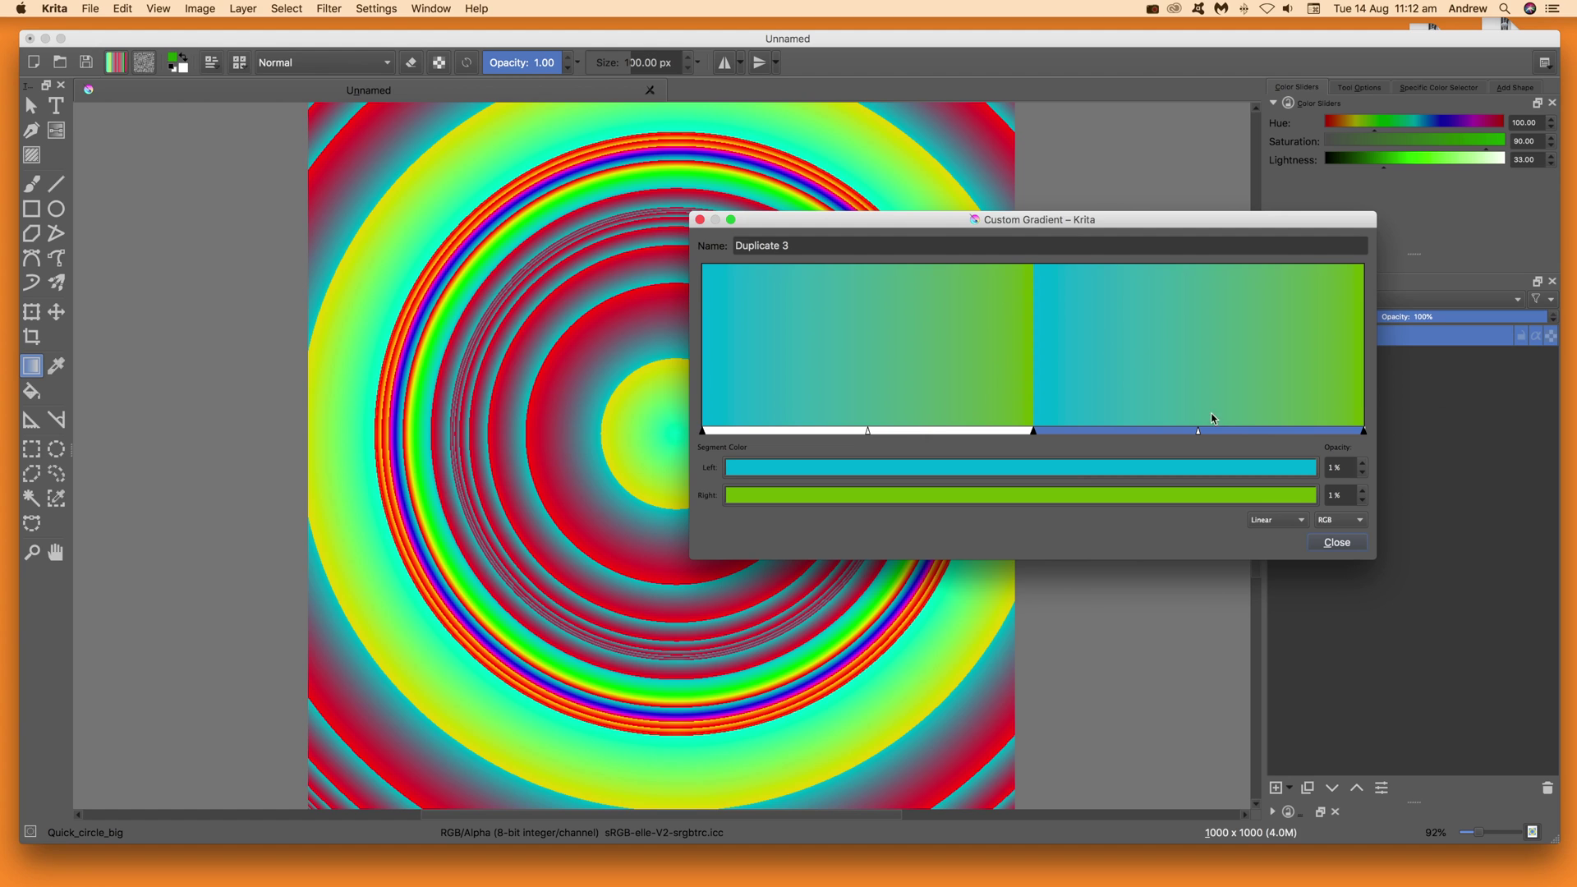
{"action": "right_click", "coordinate": [1214, 384]}
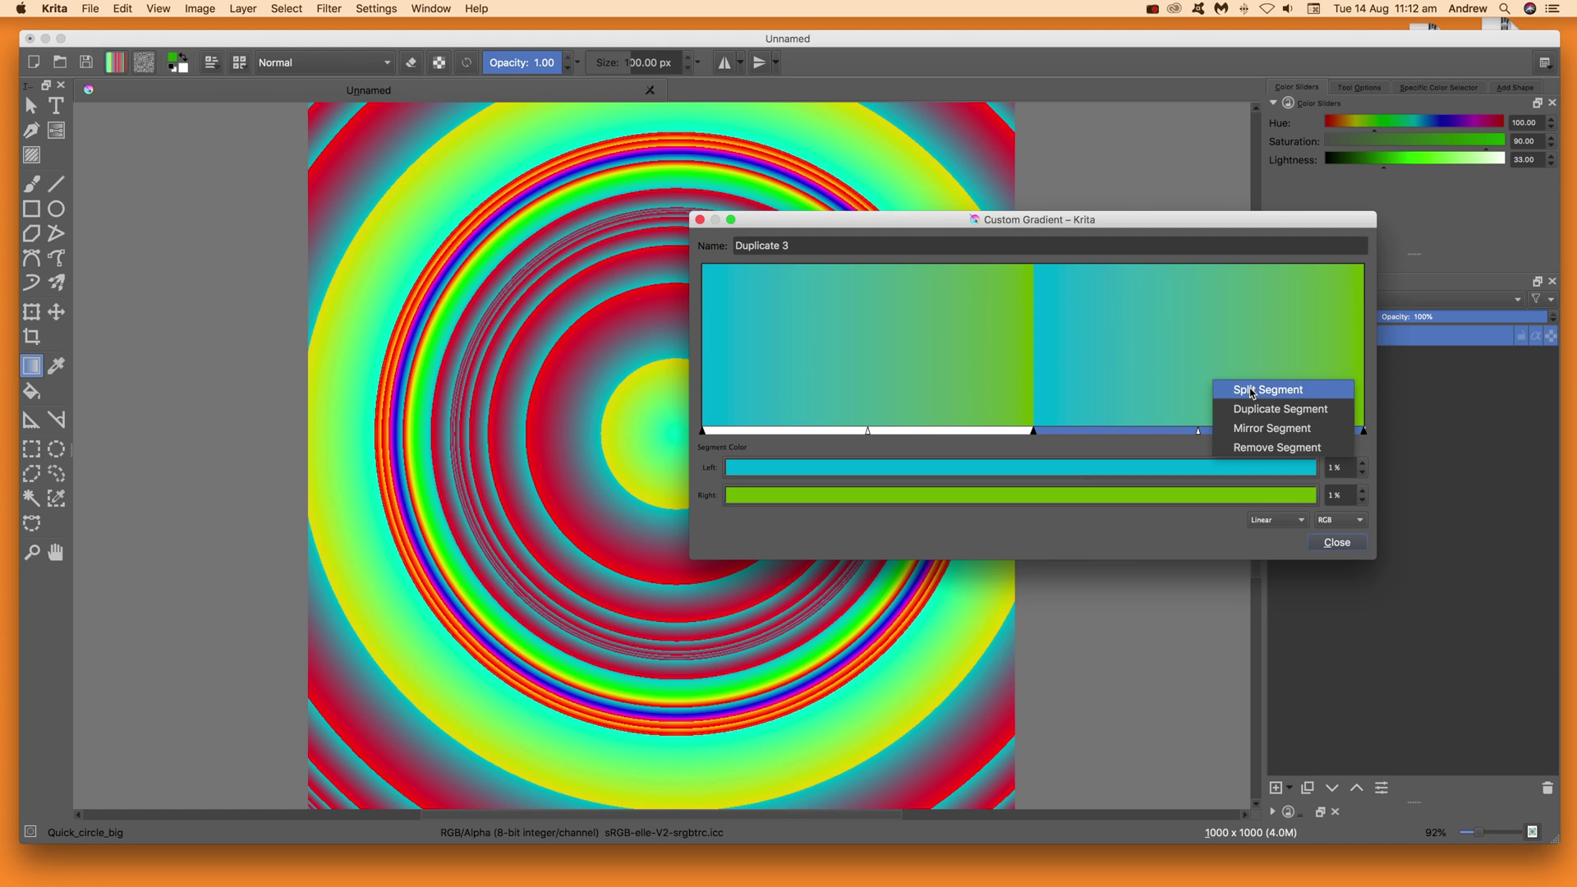
{"action": "left_click", "coordinate": [1259, 408]}
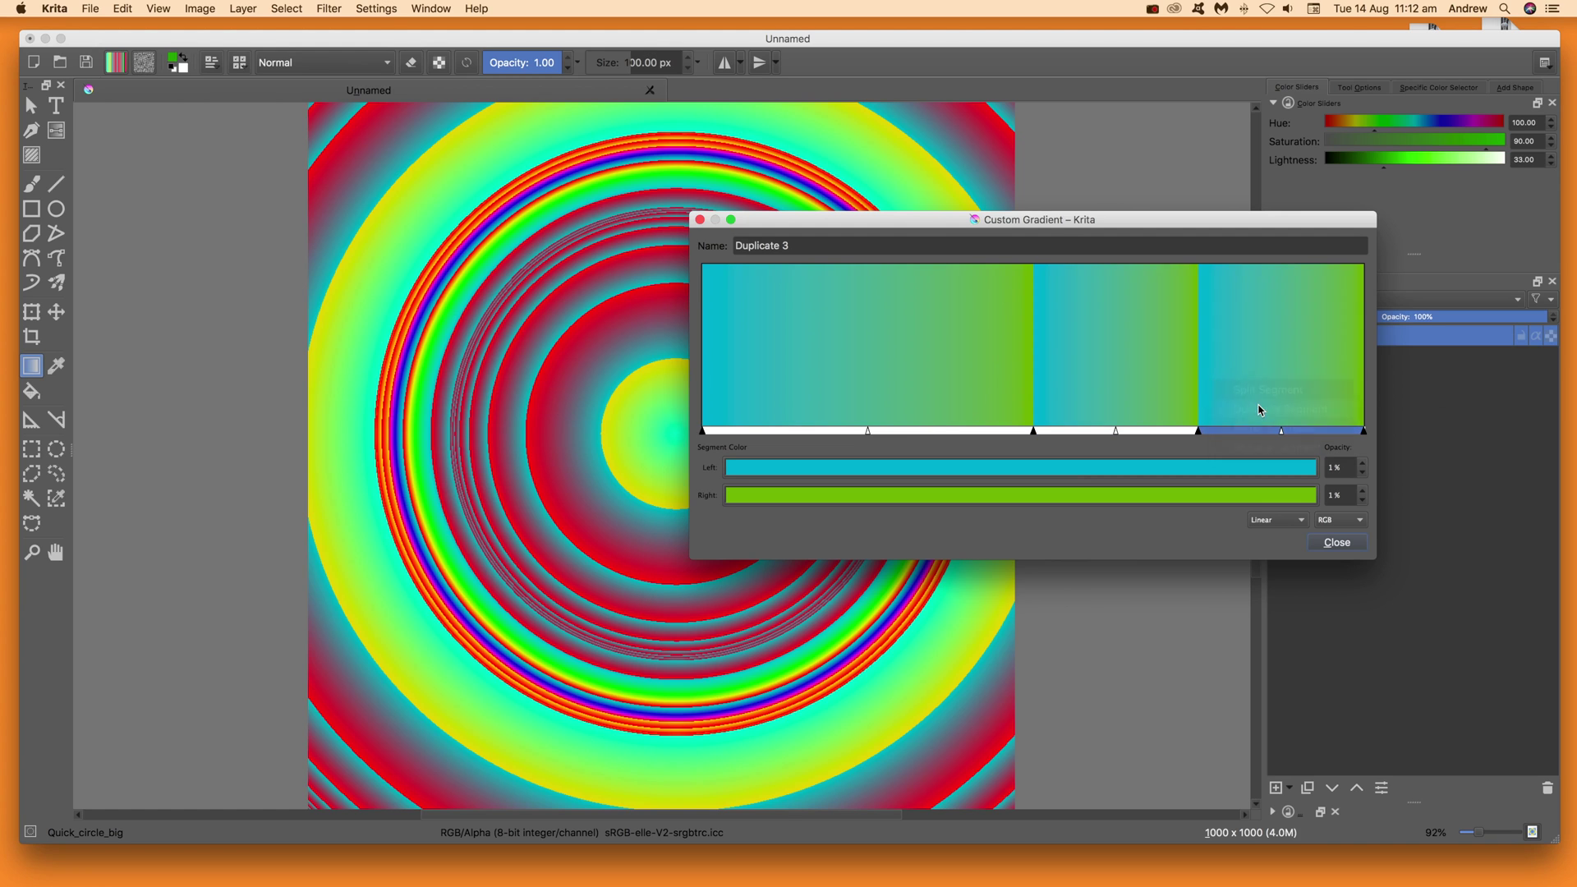
{"action": "left_click", "coordinate": [946, 372]}
{"action": "right_click", "coordinate": [947, 371]}
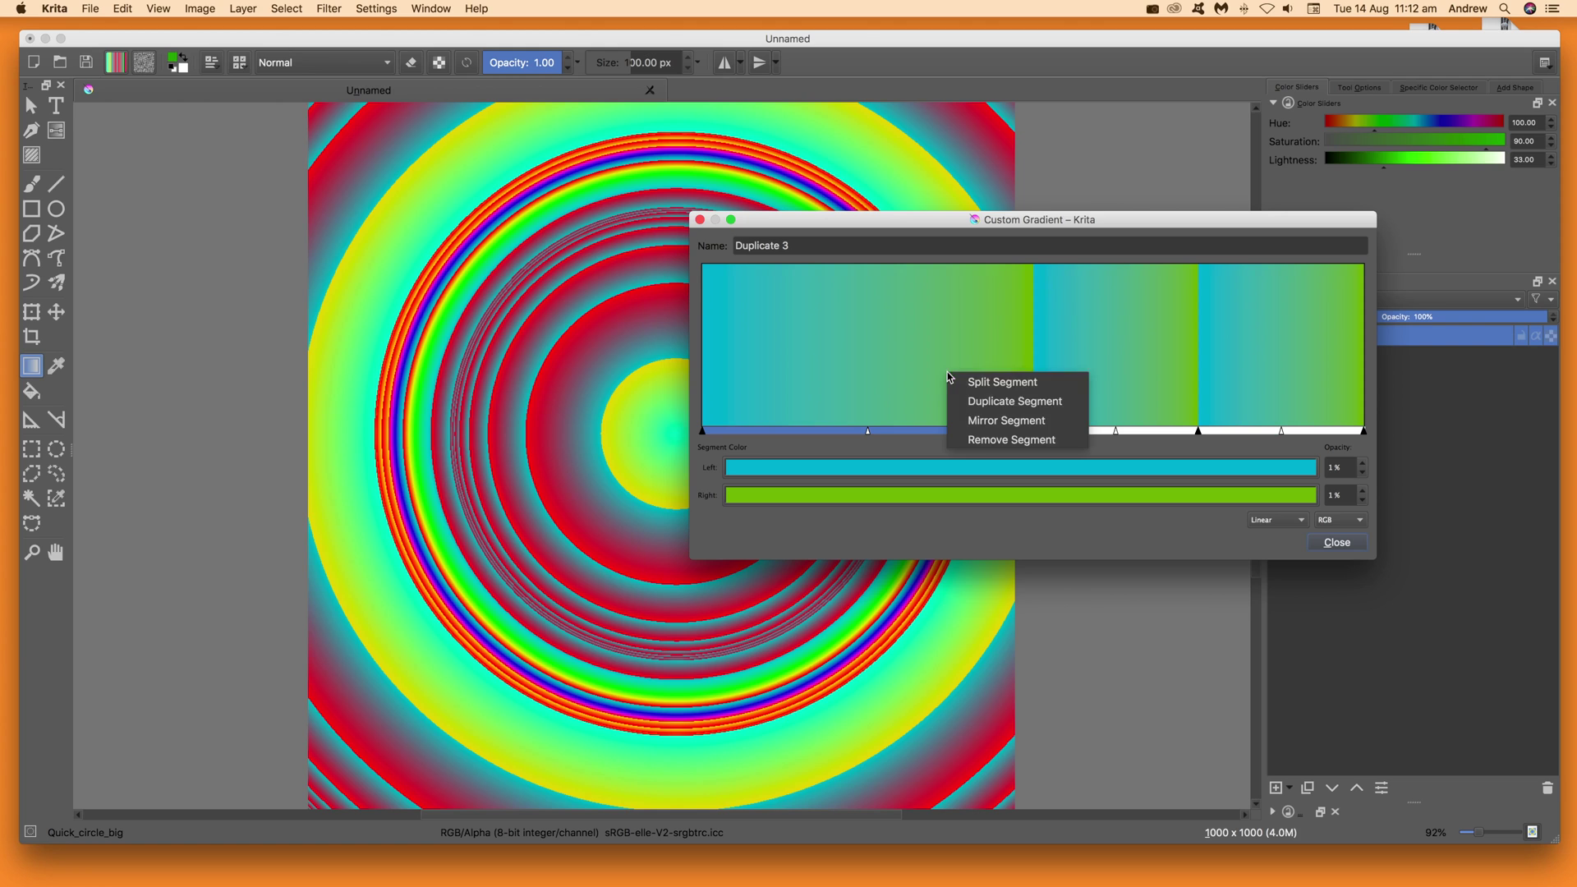
{"action": "left_click", "coordinate": [990, 402]}
Split the rightmost segment in two and select the third segment.
{"action": "left_click", "coordinate": [821, 430]}
{"action": "left_click", "coordinate": [931, 433]}
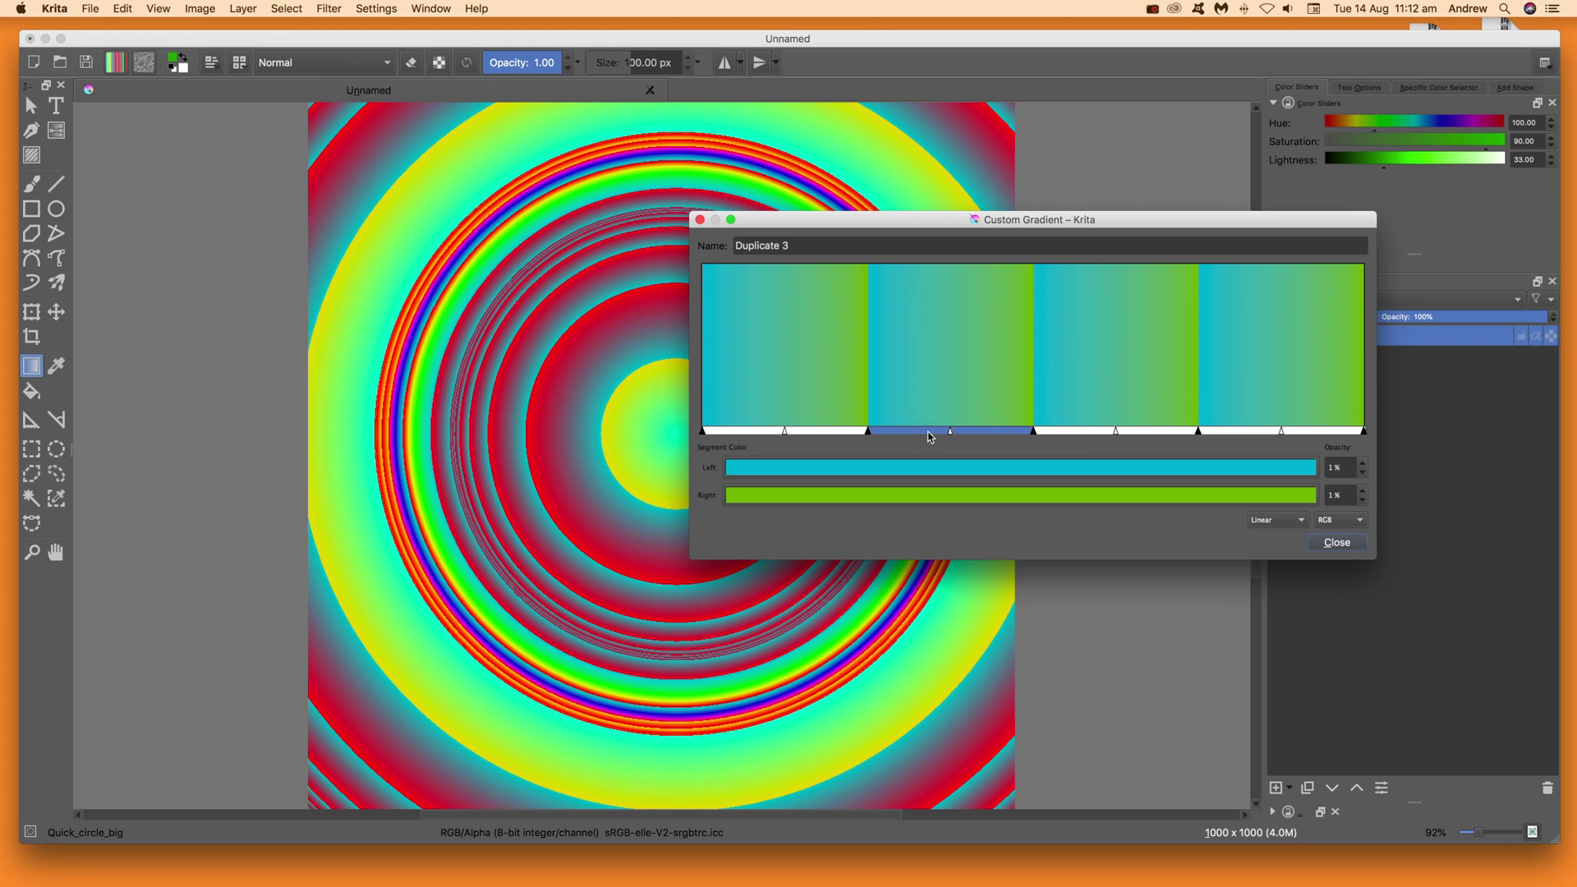
{"action": "left_click", "coordinate": [1081, 432]}
{"action": "left_click", "coordinate": [1232, 433]}
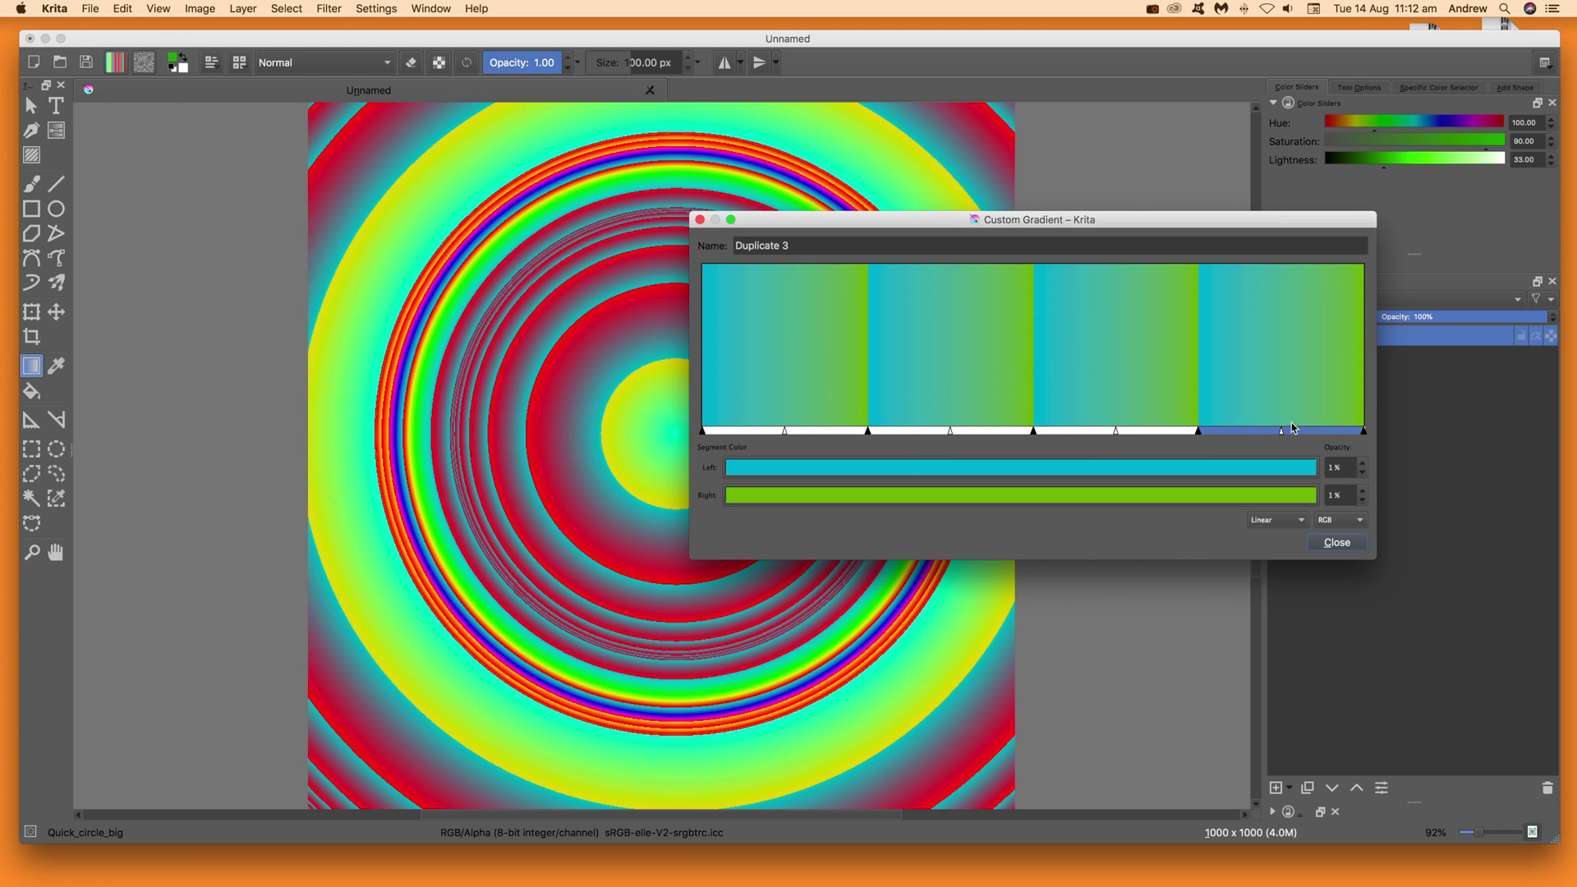
{"action": "right_click", "coordinate": [1257, 406]}
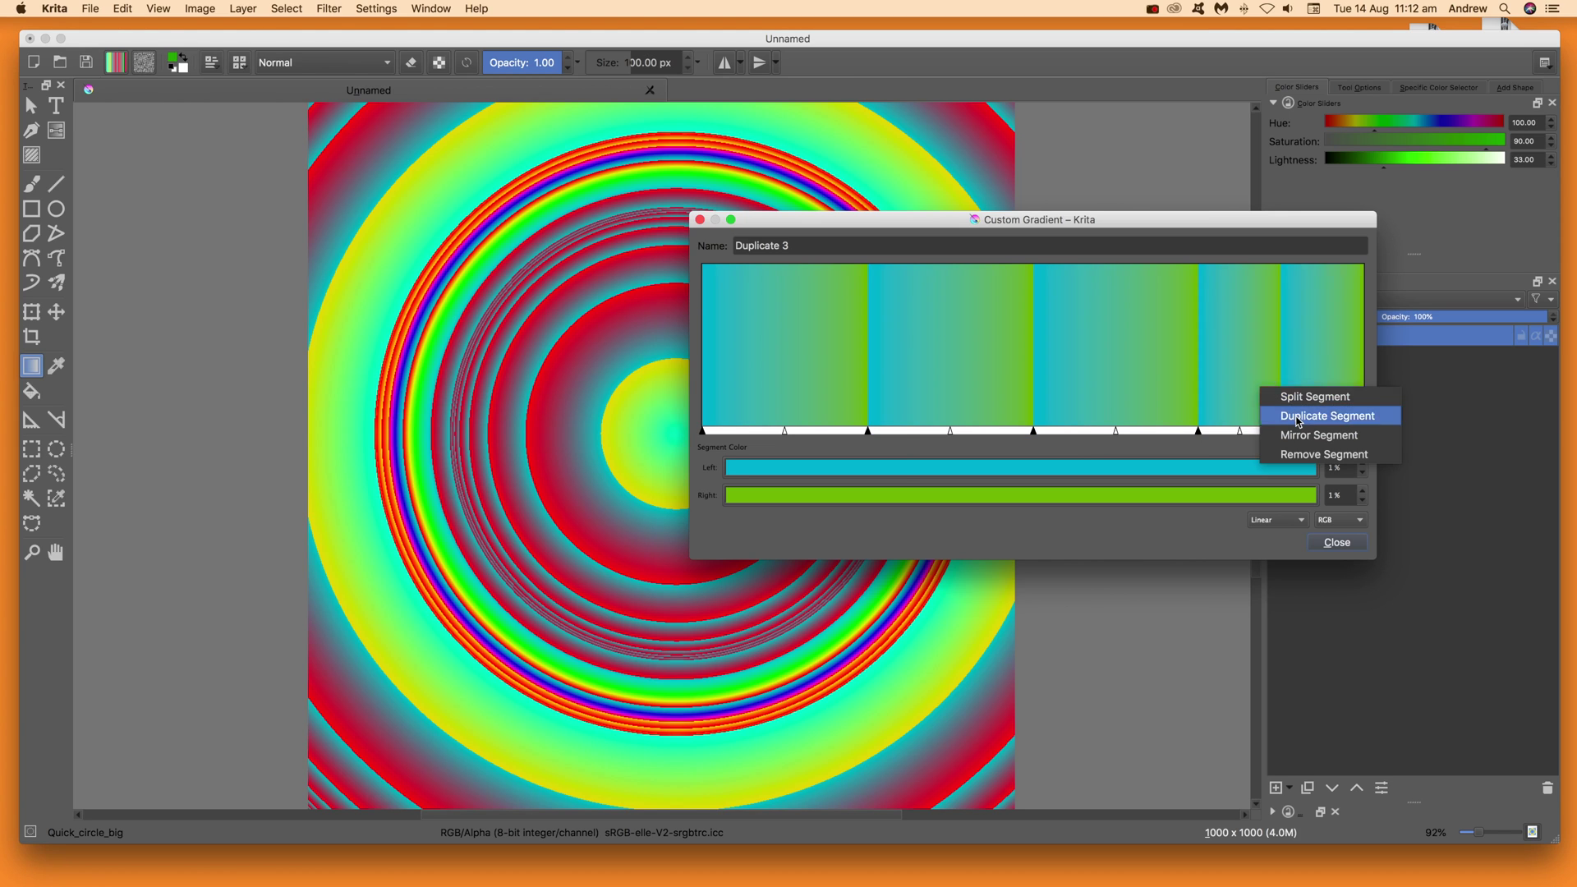
{"action": "left_click", "coordinate": [1310, 414]}
{"action": "left_click", "coordinate": [1226, 383]}
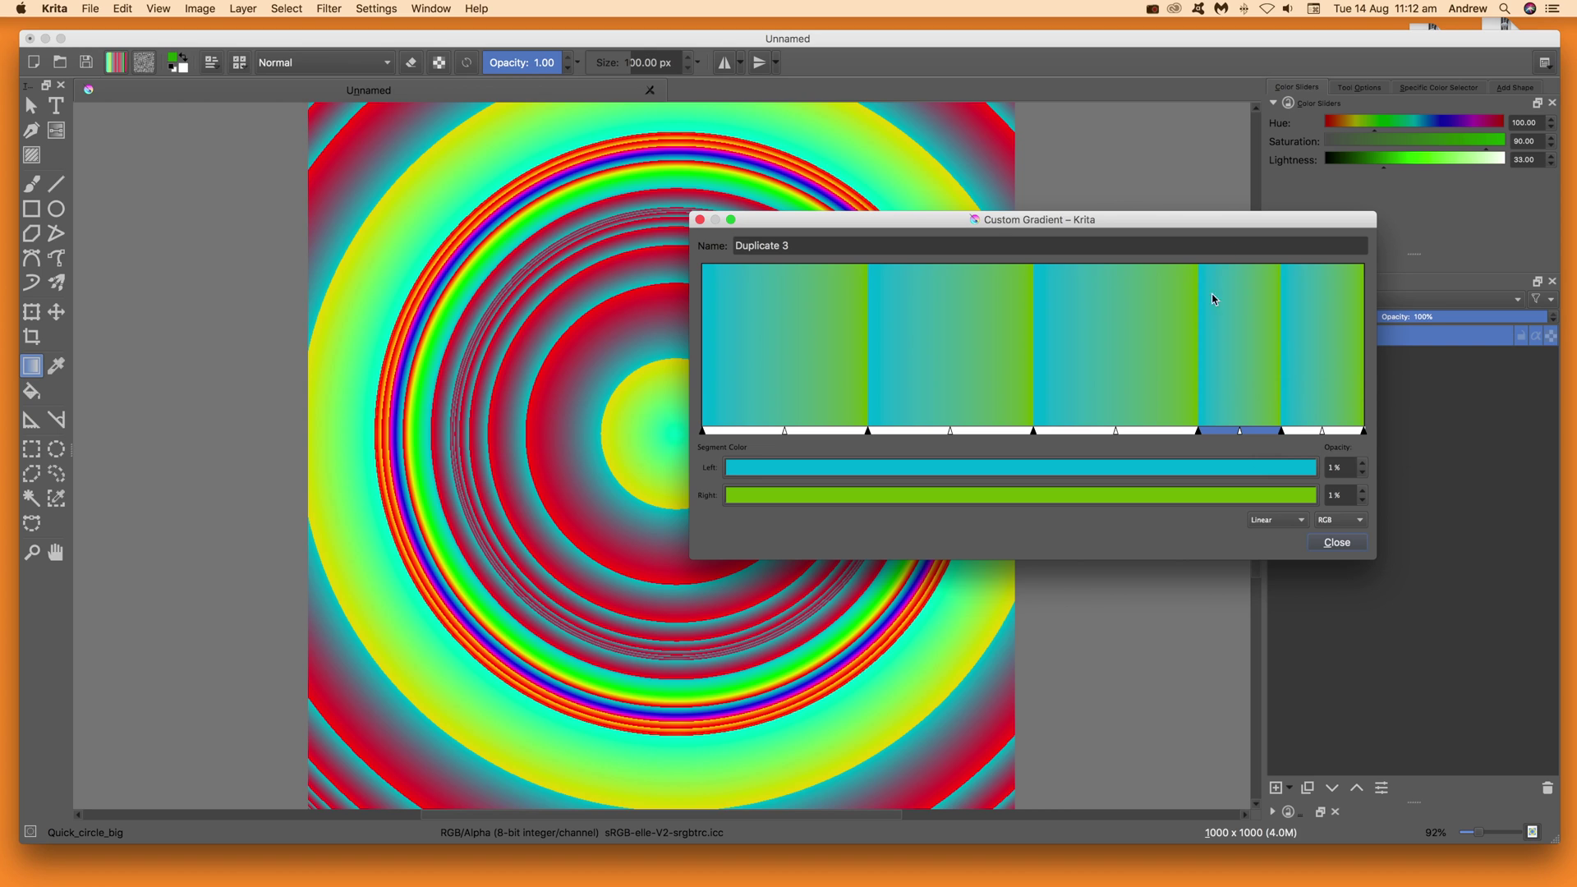
{"action": "left_click", "coordinate": [1125, 372]}
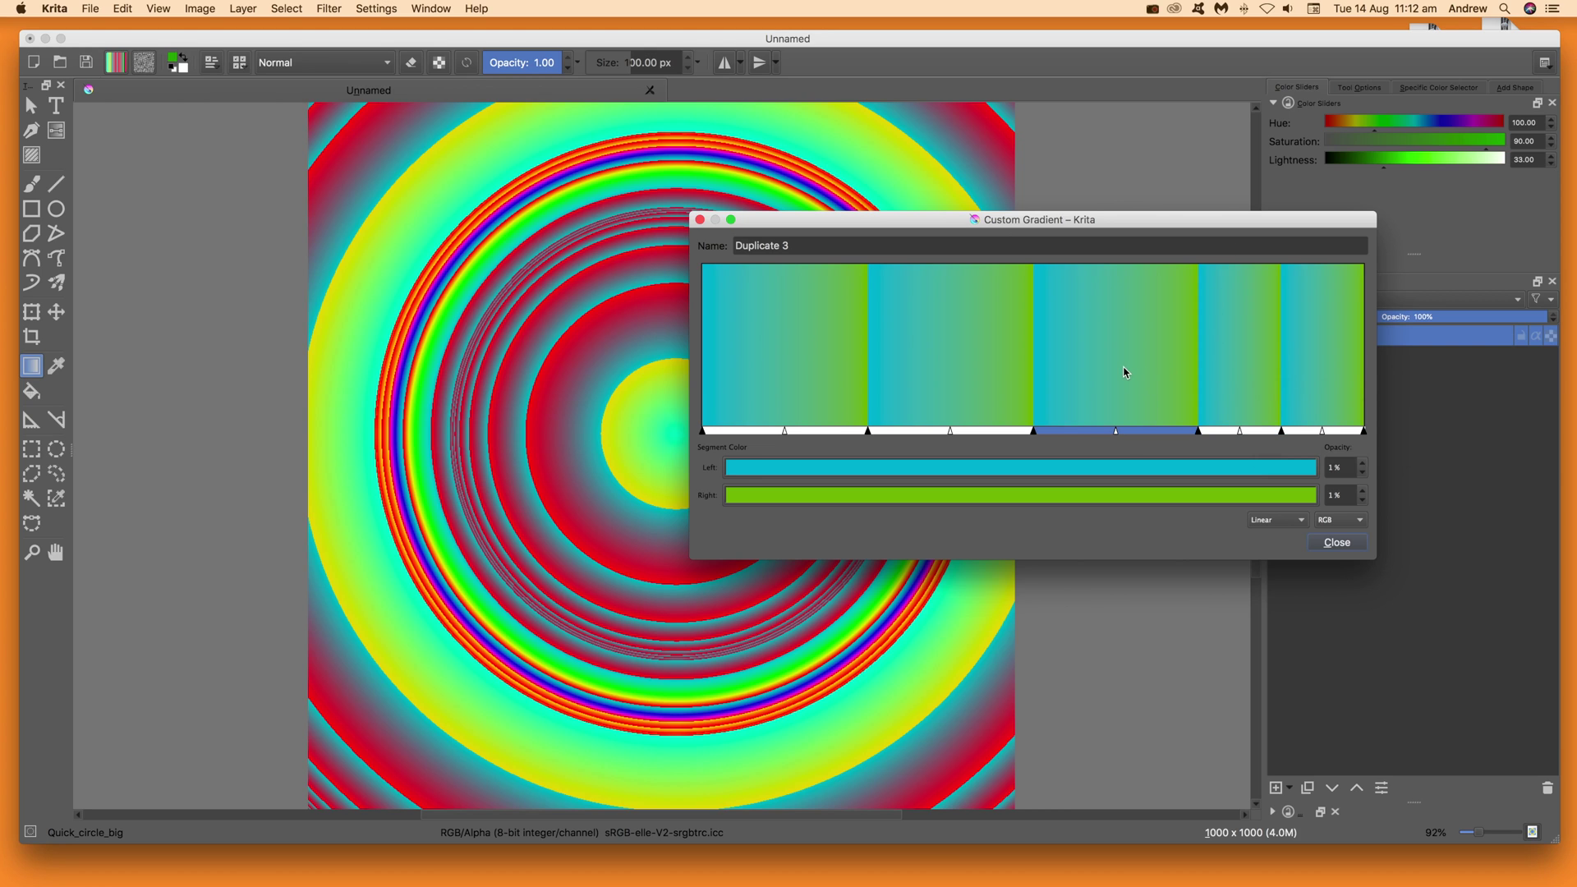
Set the third segment's start colour to red and the second segment's to violet.
{"action": "left_click", "coordinate": [1071, 469]}
{"action": "left_click", "coordinate": [240, 311]}
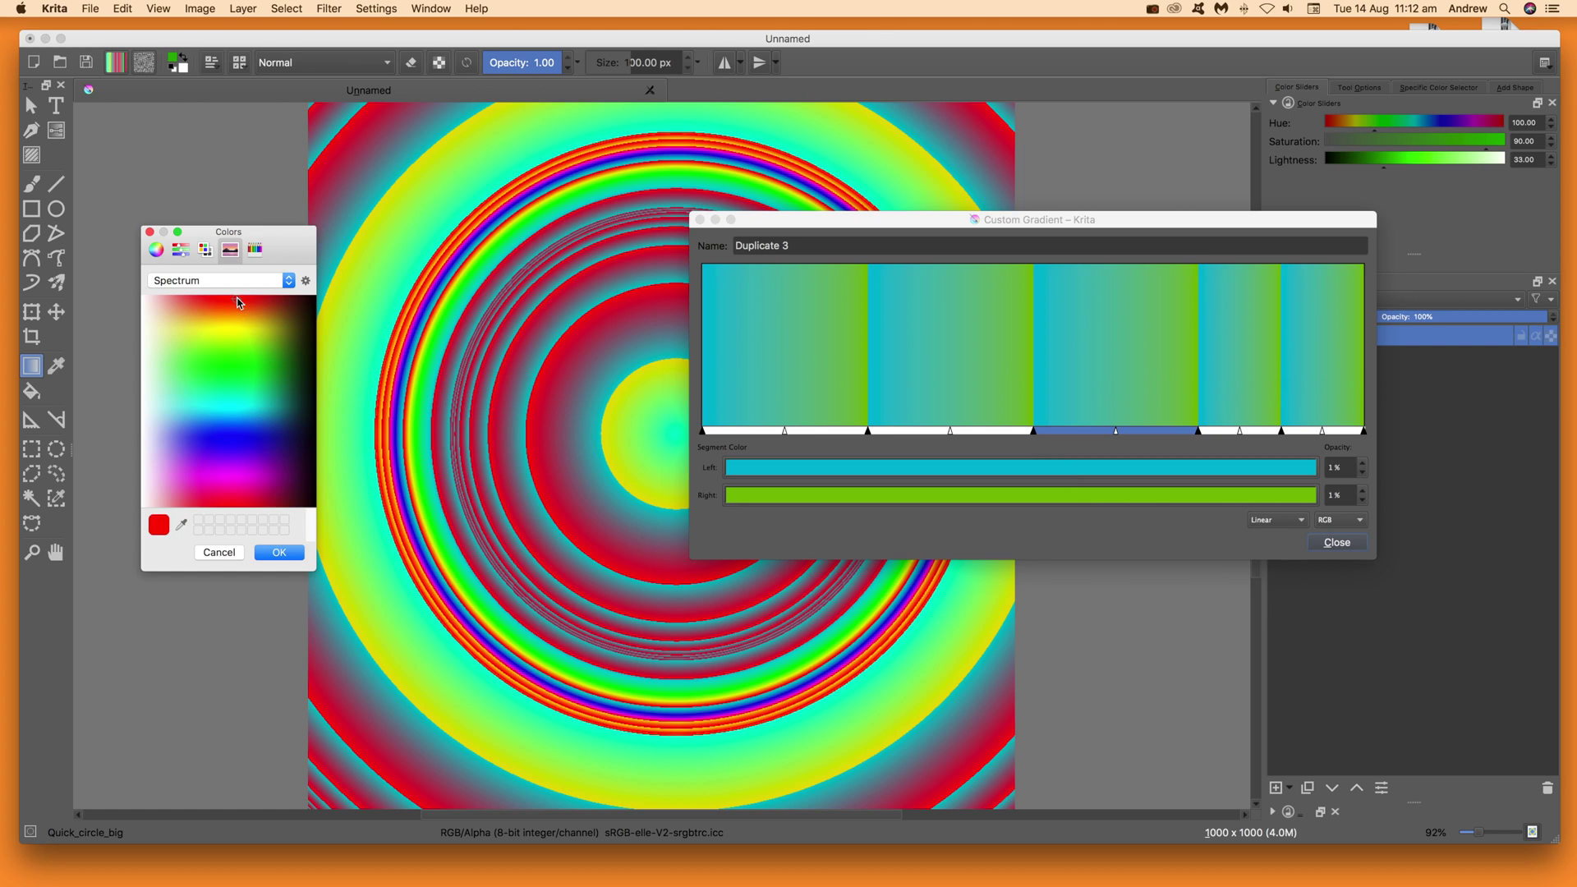
{"action": "left_click", "coordinate": [295, 554]}
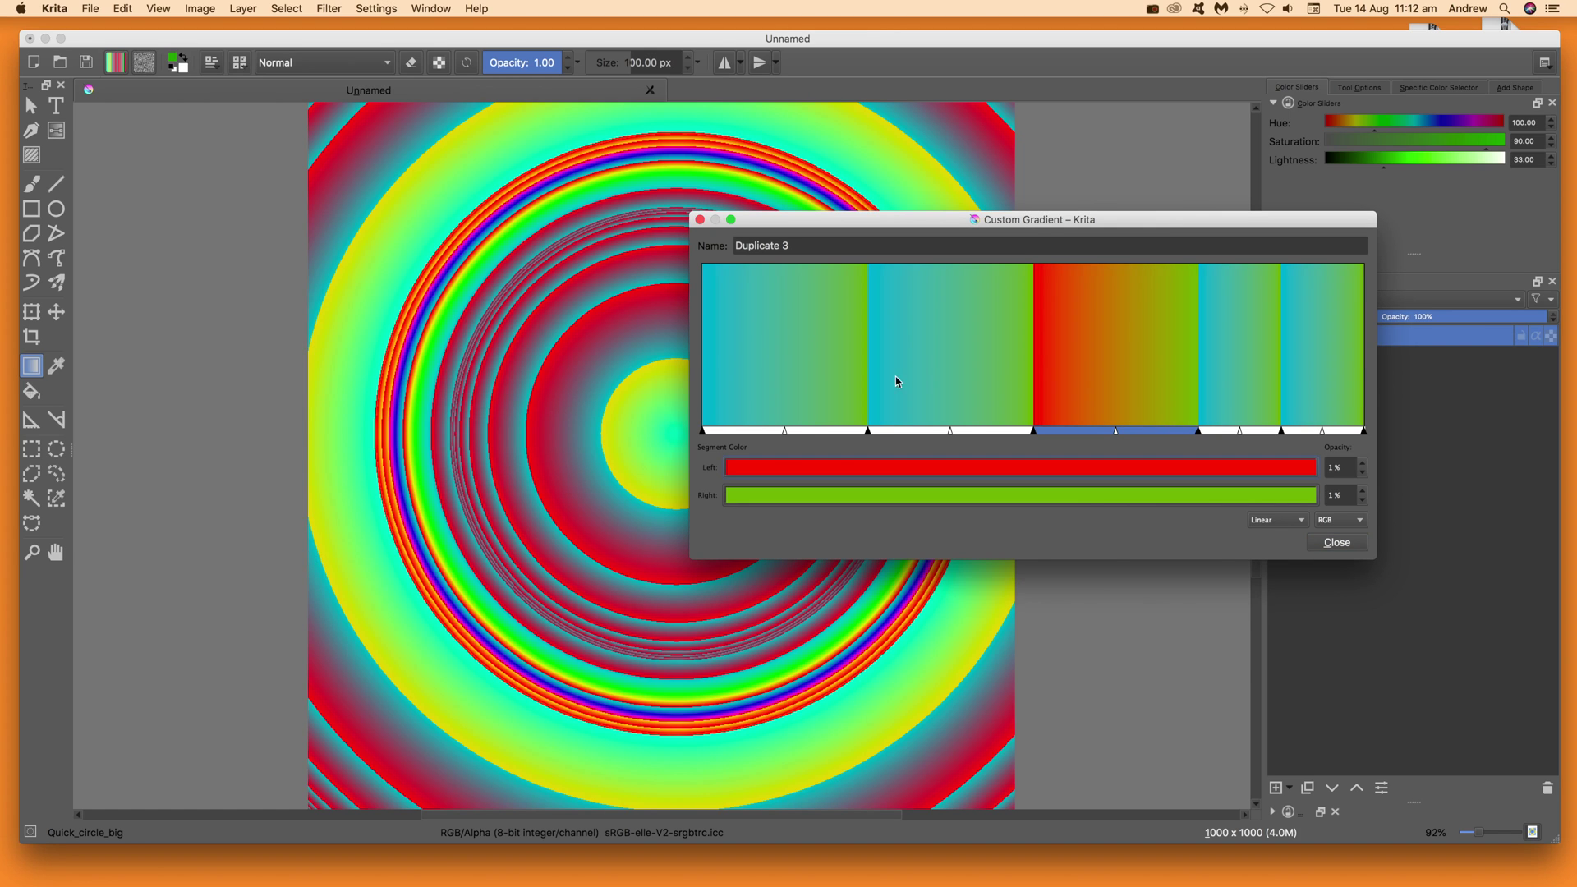
{"action": "left_click", "coordinate": [918, 360]}
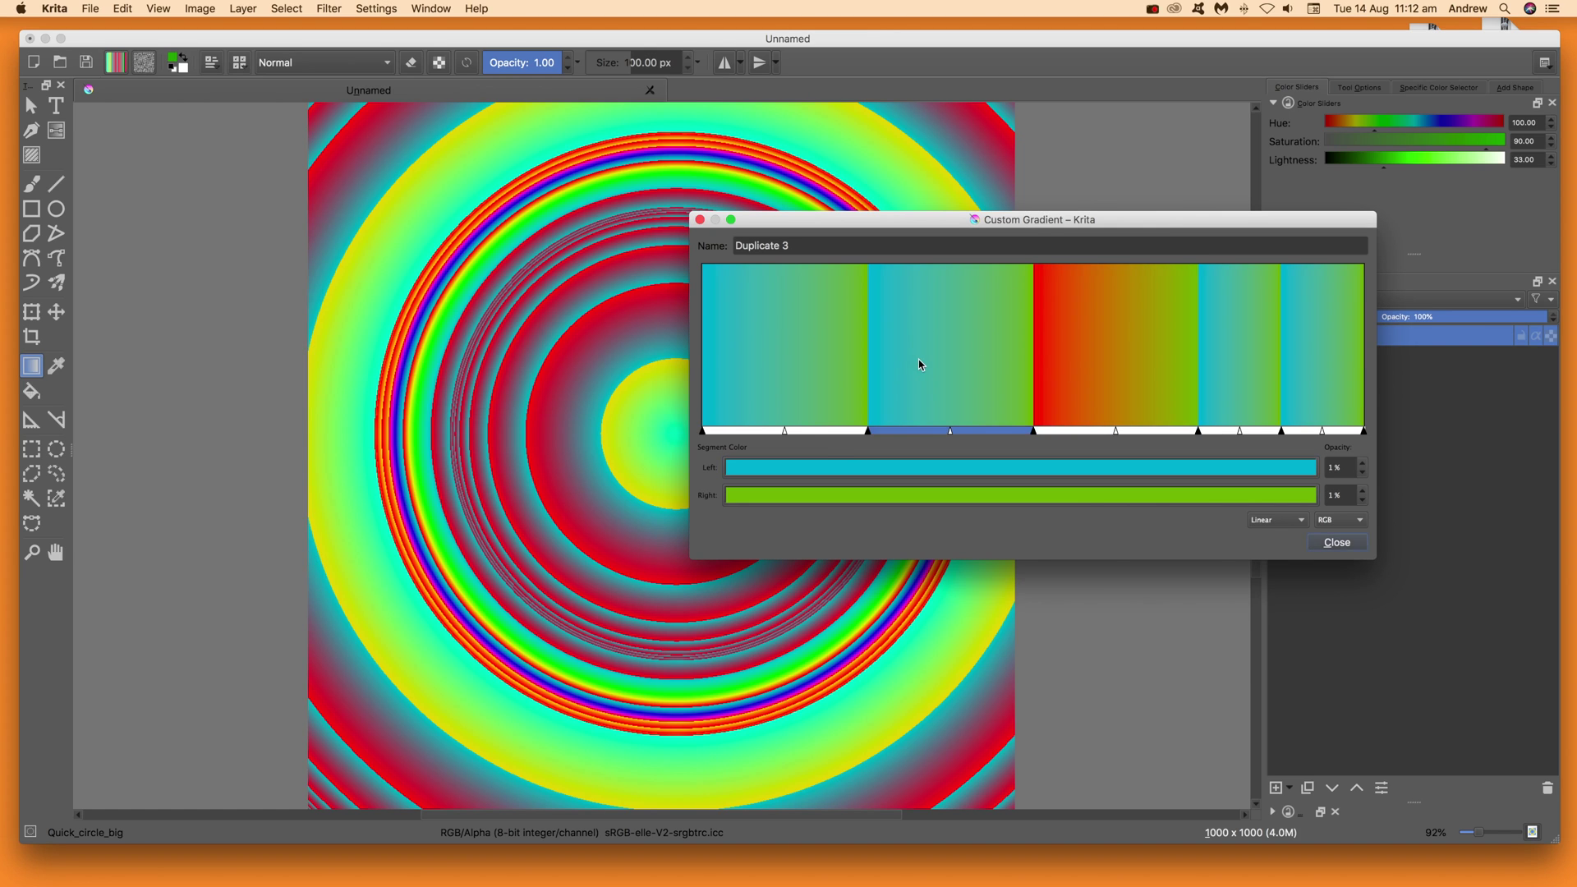
{"action": "left_click", "coordinate": [857, 469]}
{"action": "left_click_drag", "start_coordinate": [198, 401], "coordinate": [185, 452]}
{"action": "left_click", "coordinate": [279, 550]}
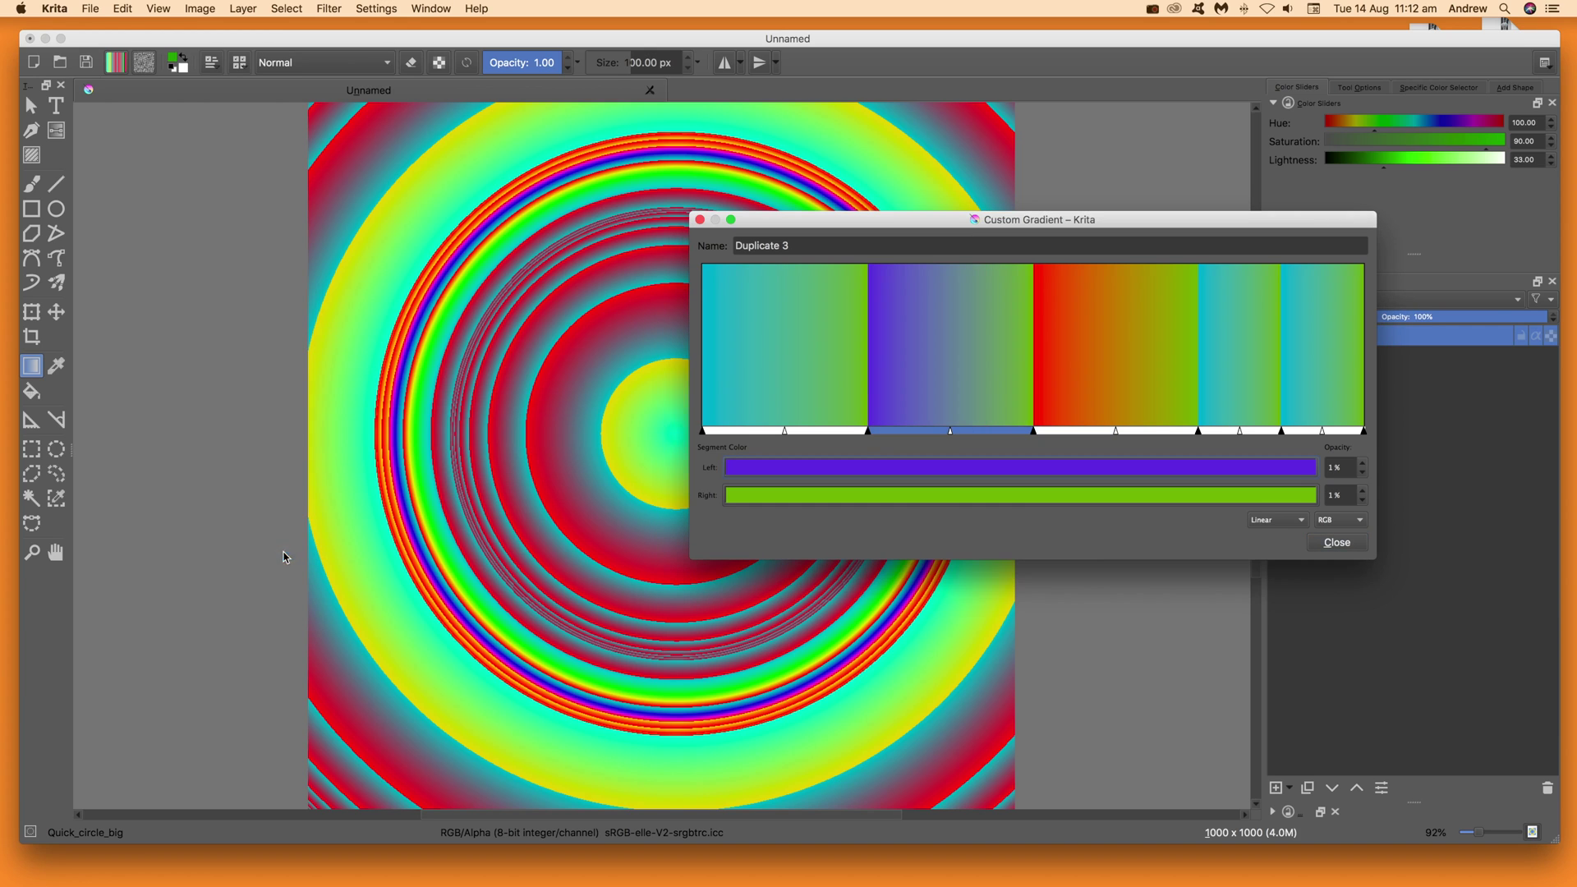
Split the violet second segment in two with Duplicate Segment.
{"action": "left_click", "coordinate": [807, 355]}
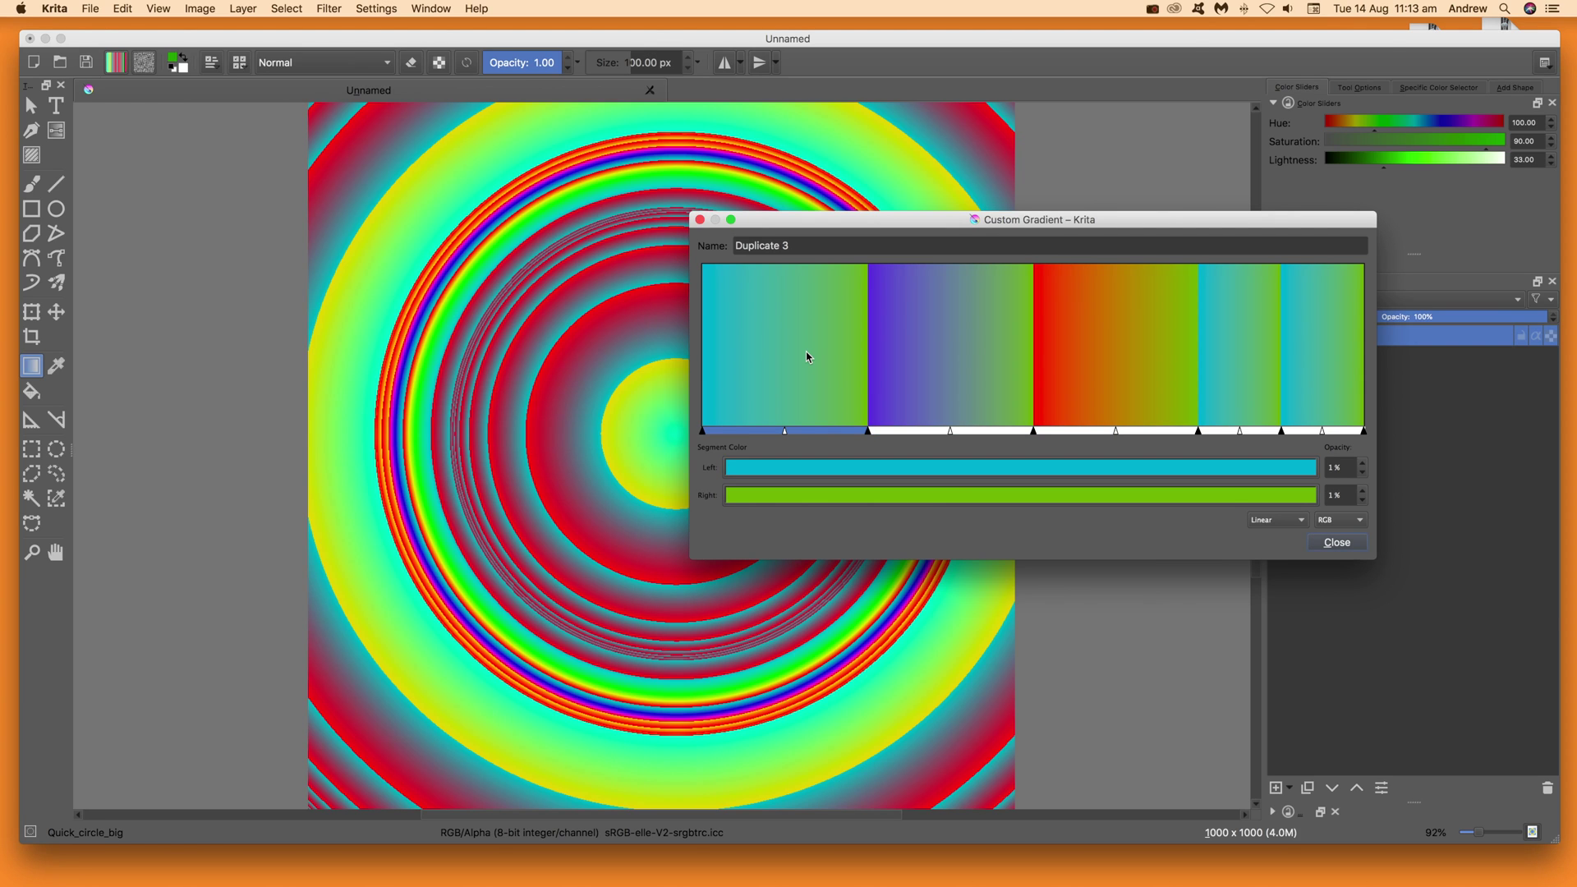
{"action": "right_click", "coordinate": [806, 354]}
{"action": "left_click", "coordinate": [884, 386]}
{"action": "left_click", "coordinate": [958, 369]}
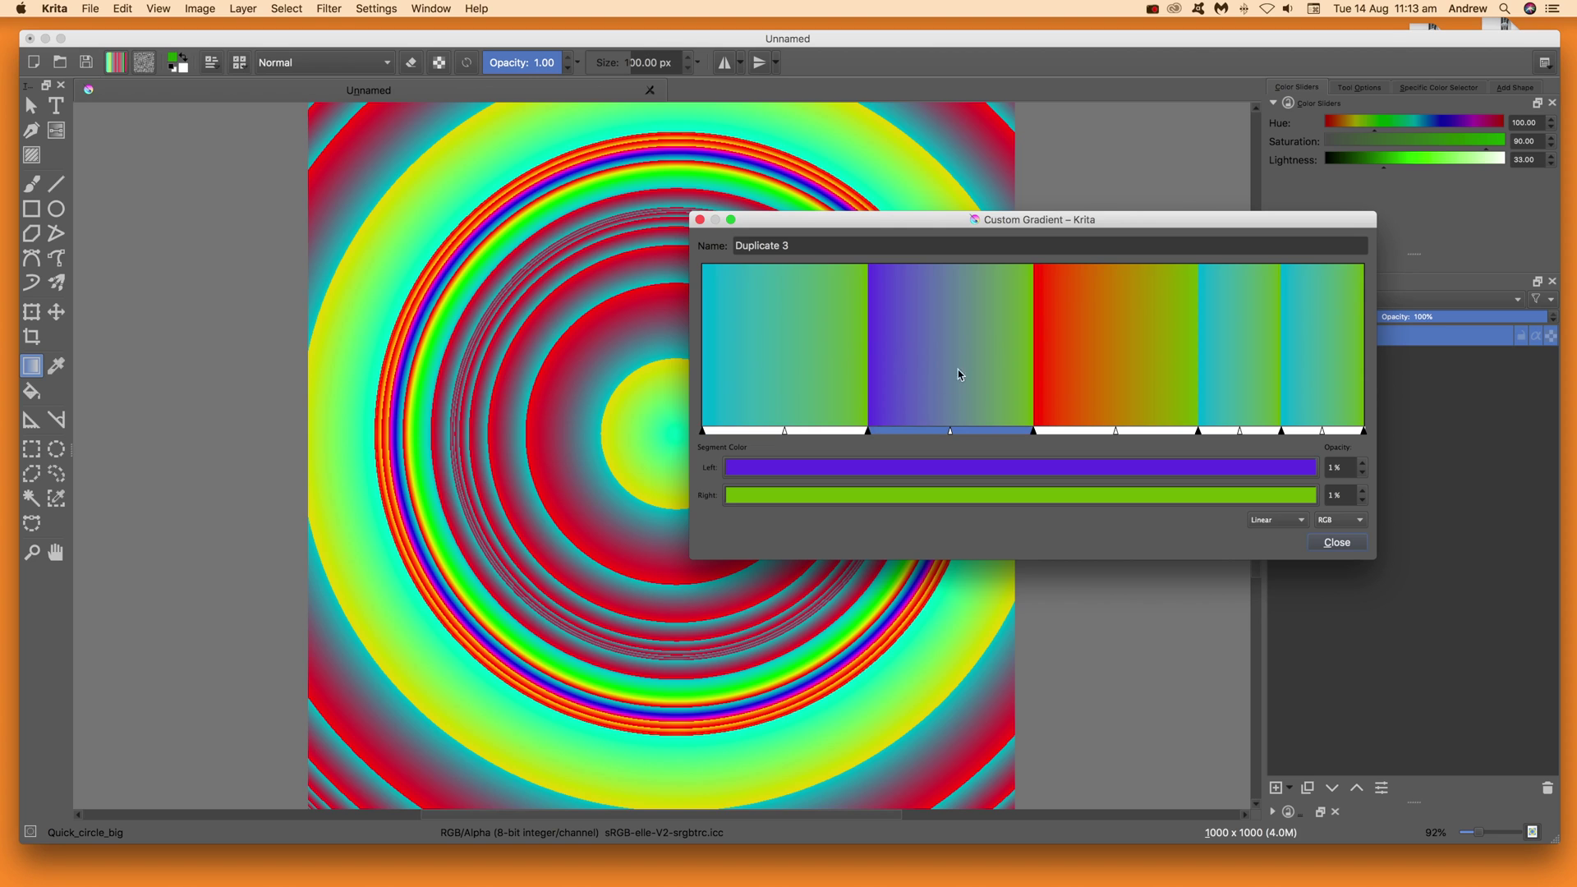
{"action": "right_click", "coordinate": [958, 368]}
{"action": "left_click", "coordinate": [964, 365]}
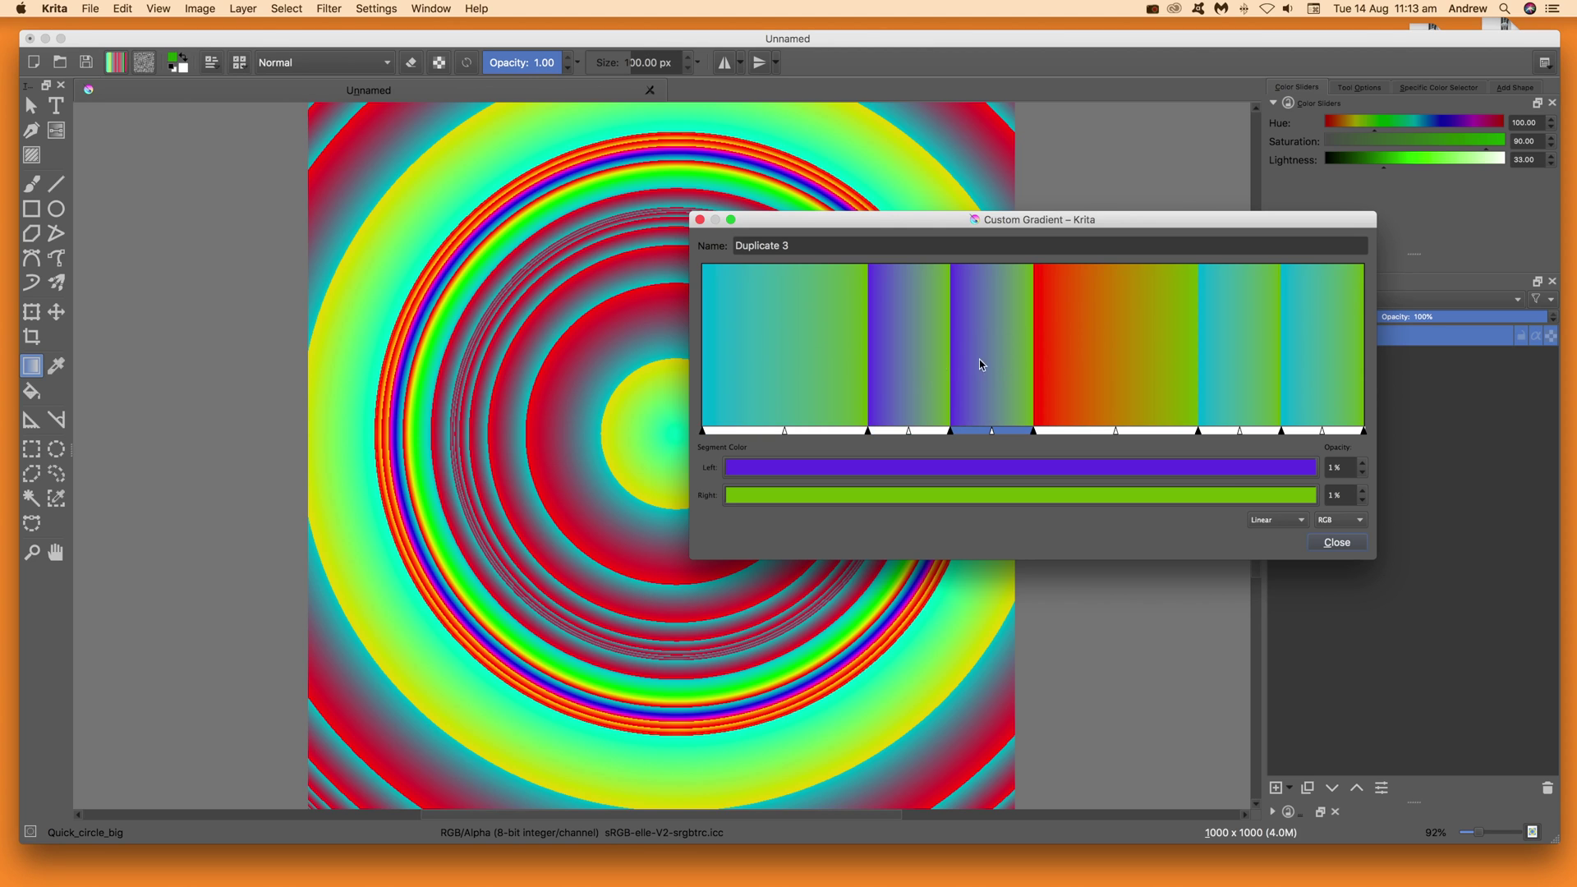
Repeatedly duplicate the violet segments into narrower purple-to-green bands.
{"action": "left_click", "coordinate": [919, 355]}
{"action": "right_click", "coordinate": [920, 355]}
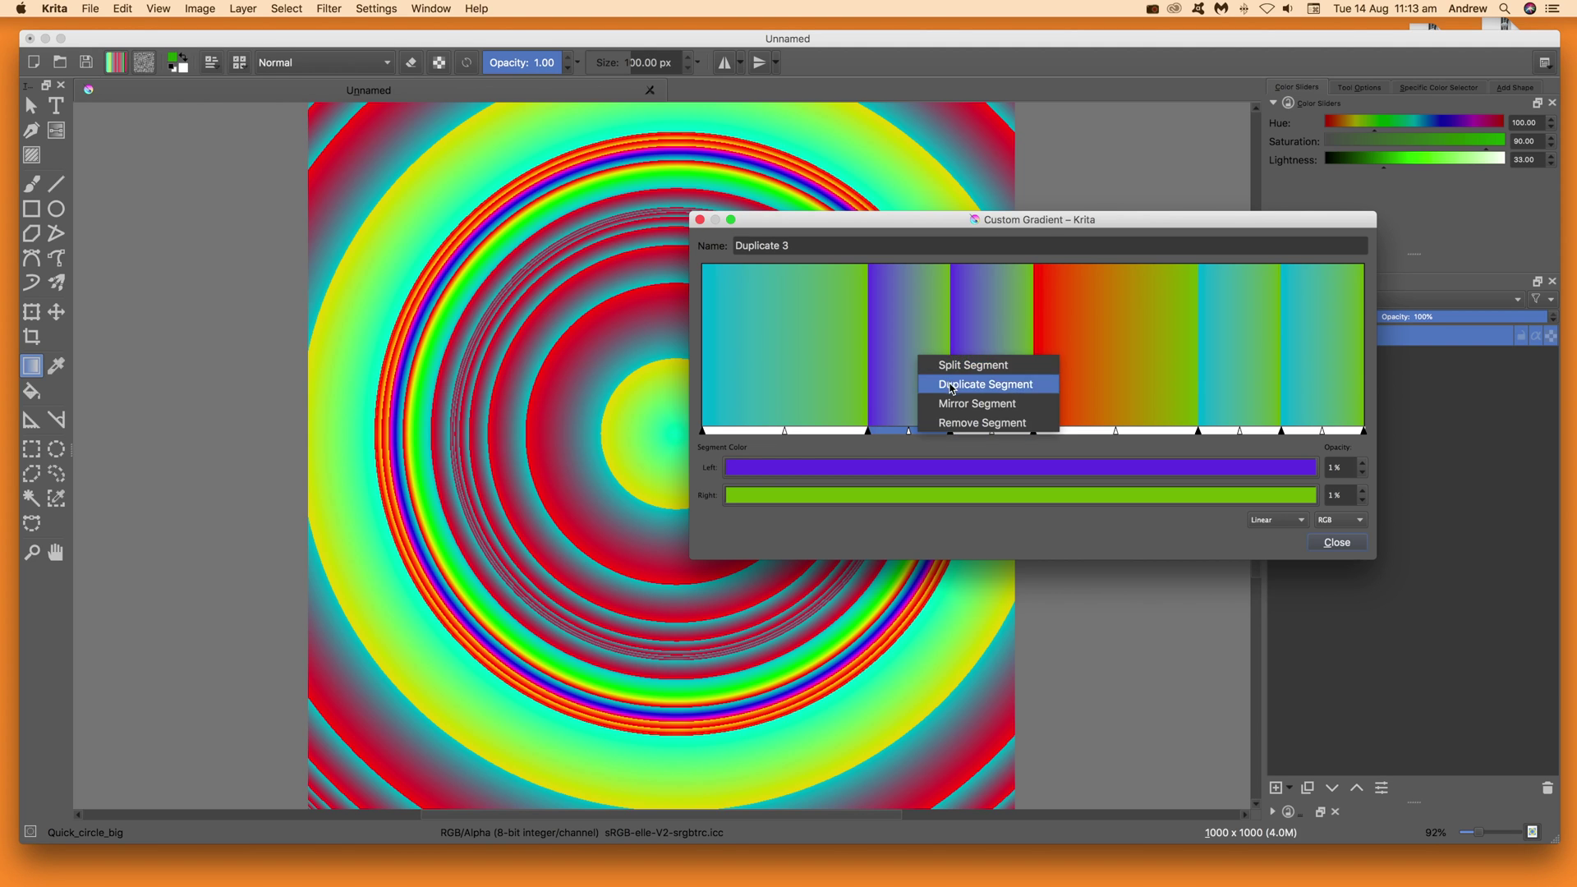
{"action": "left_click", "coordinate": [951, 385]}
{"action": "left_click", "coordinate": [892, 377]}
{"action": "right_click", "coordinate": [892, 375]}
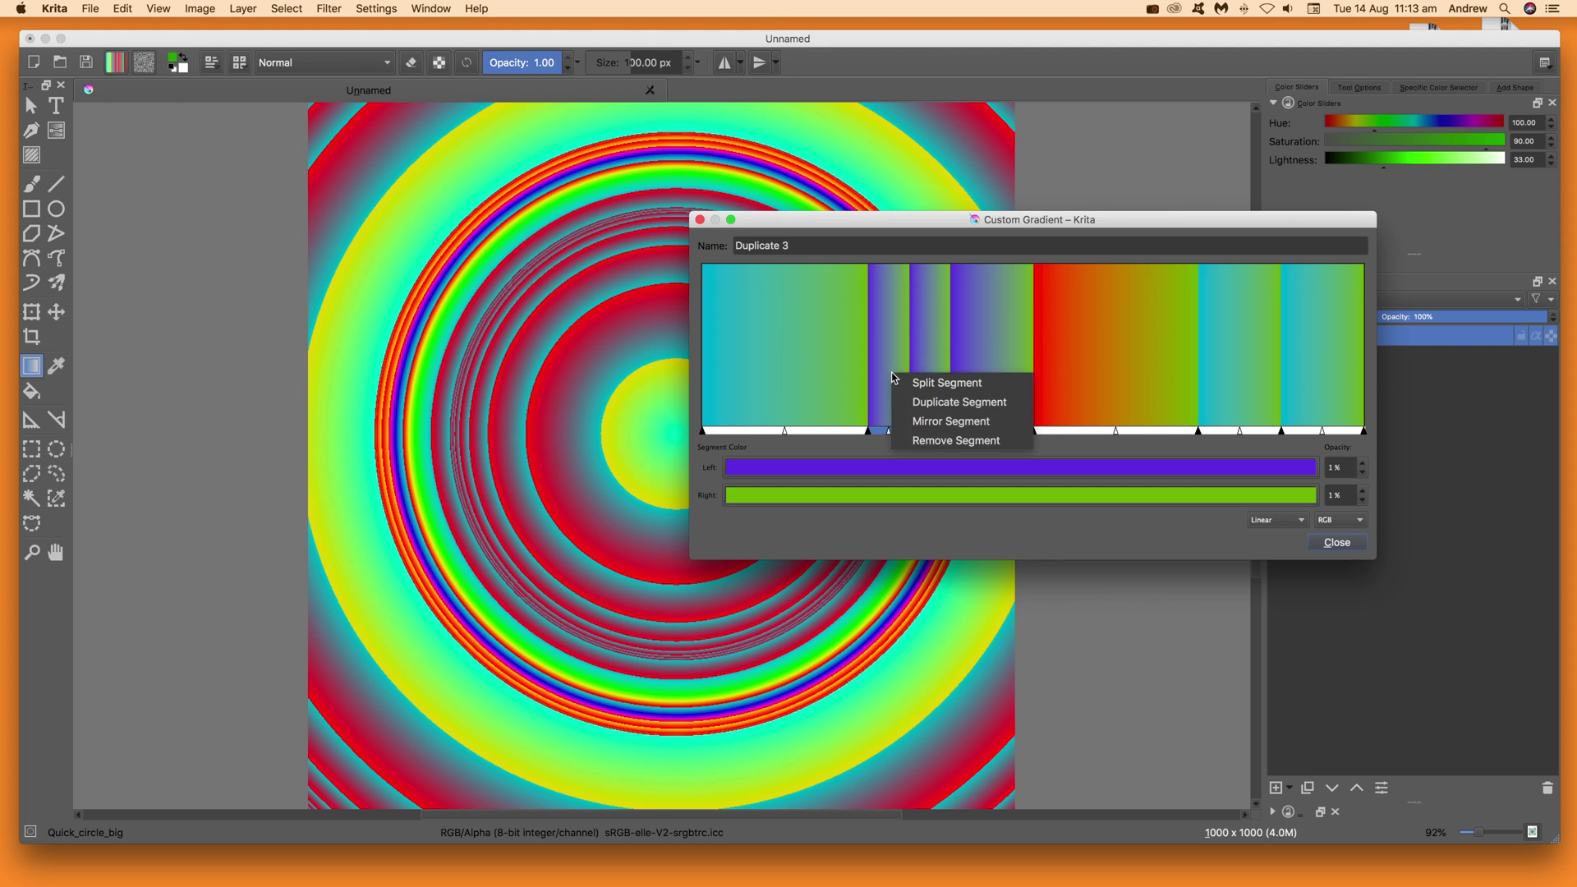
{"action": "left_click", "coordinate": [950, 402]}
{"action": "right_click", "coordinate": [879, 388]}
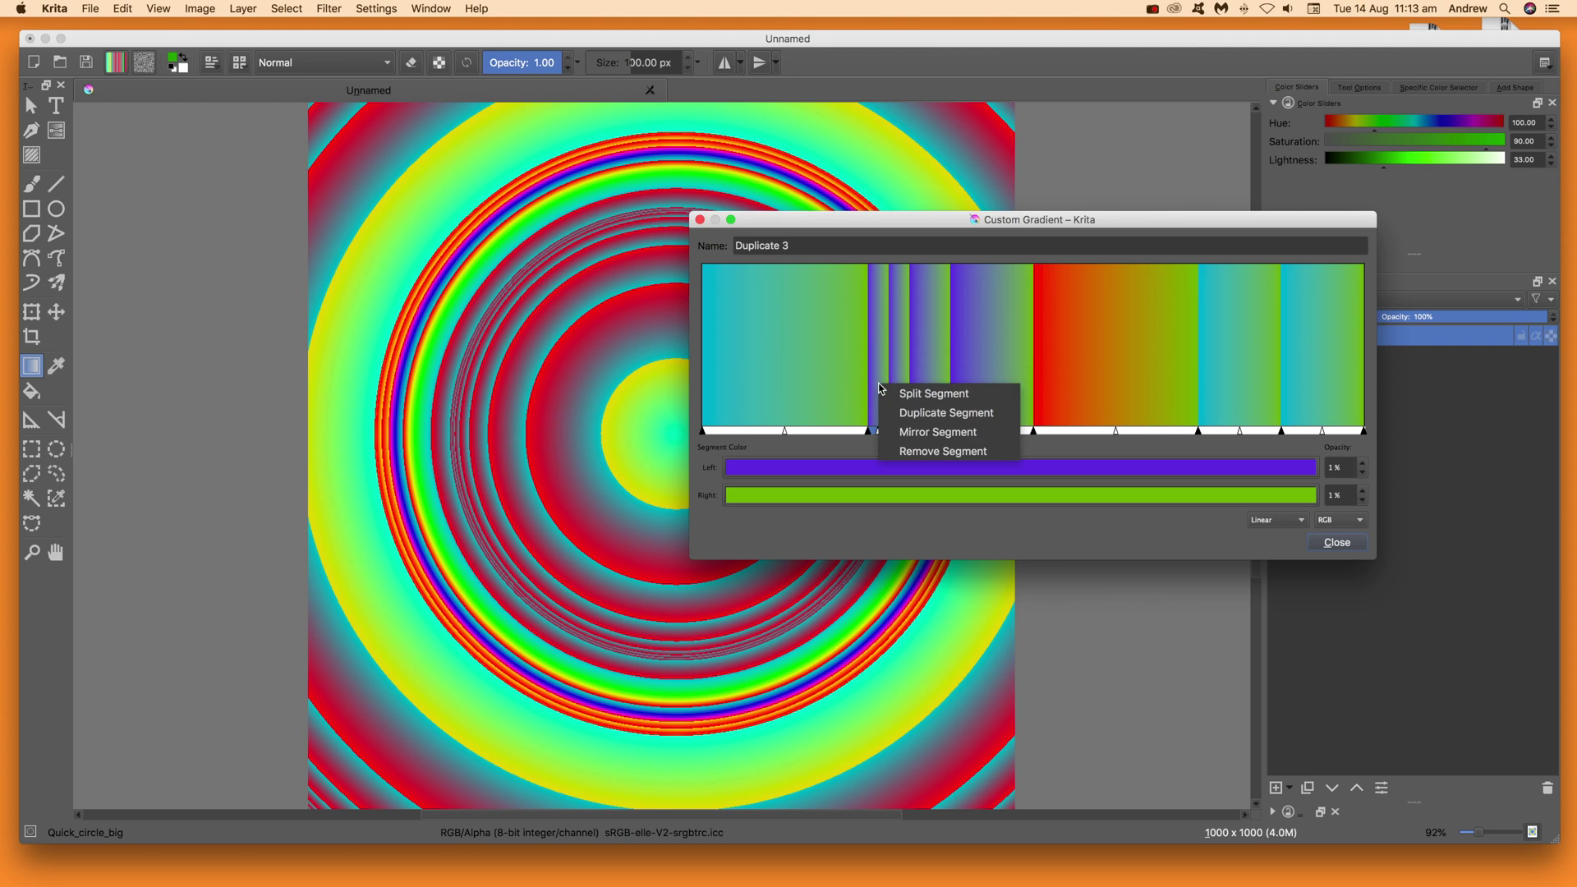
{"action": "left_click", "coordinate": [950, 415]}
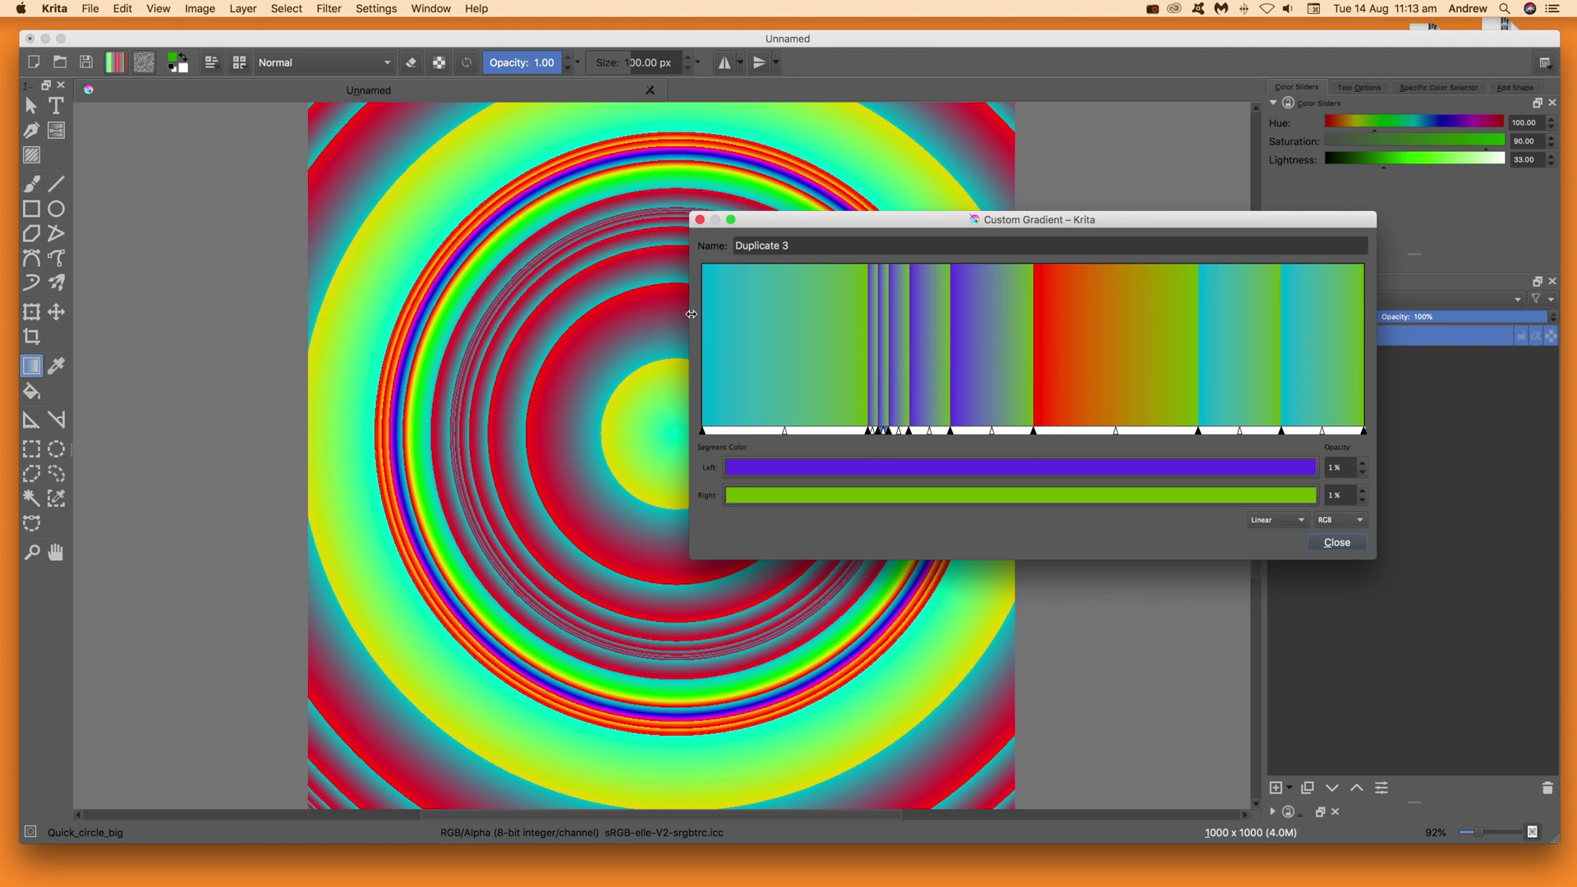
Widen the gradient editor and split the narrow violet bands further.
{"action": "left_click_drag", "start_coordinate": [692, 314], "coordinate": [92, 286]}
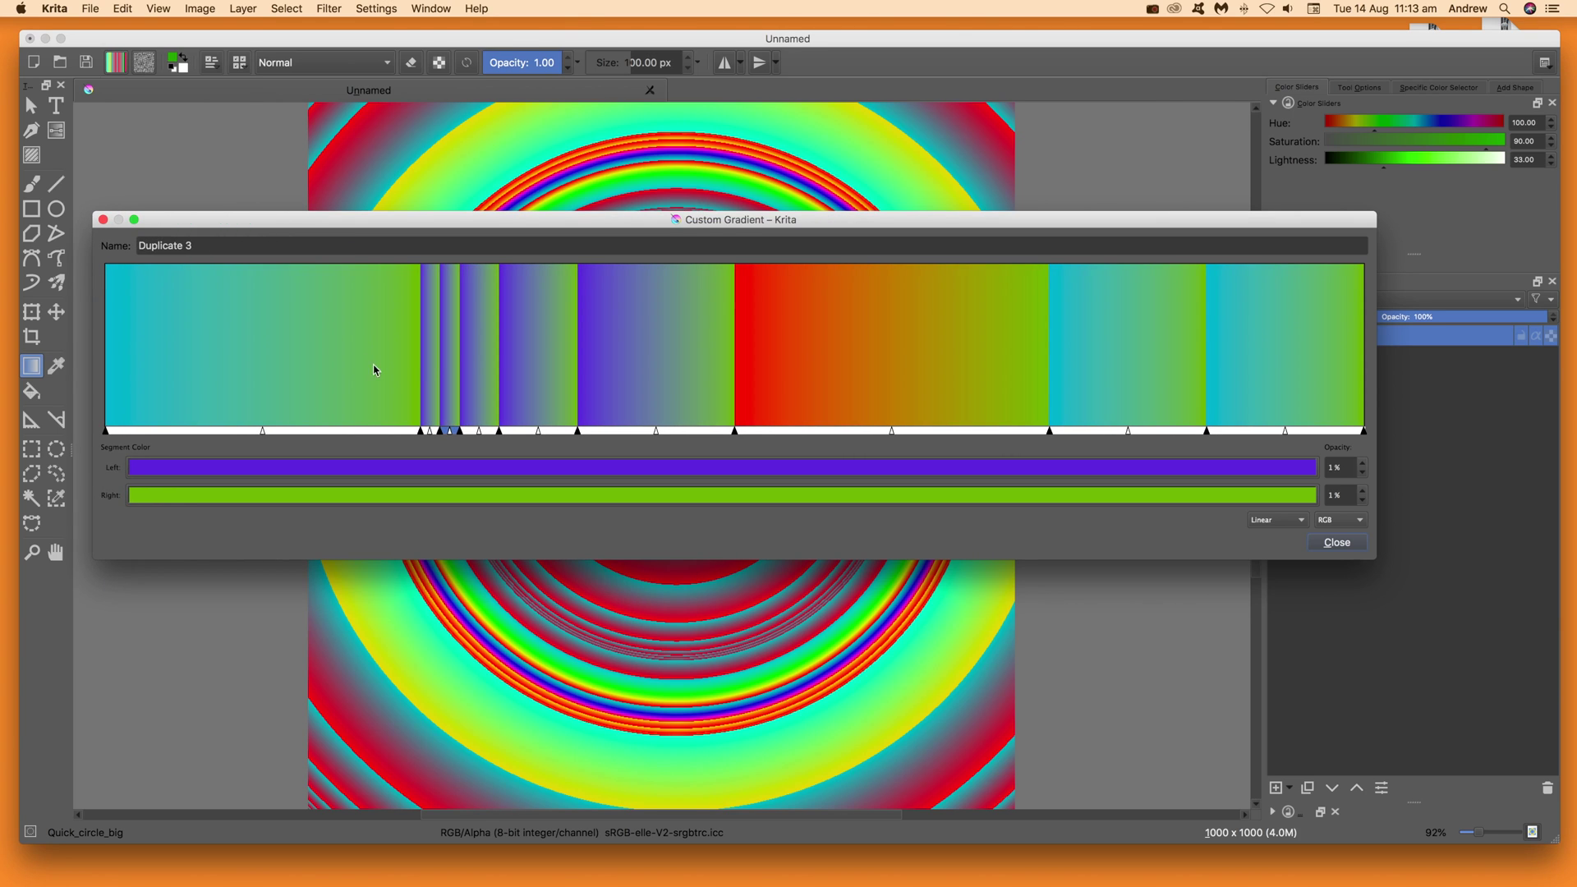
{"action": "right_click", "coordinate": [430, 359]}
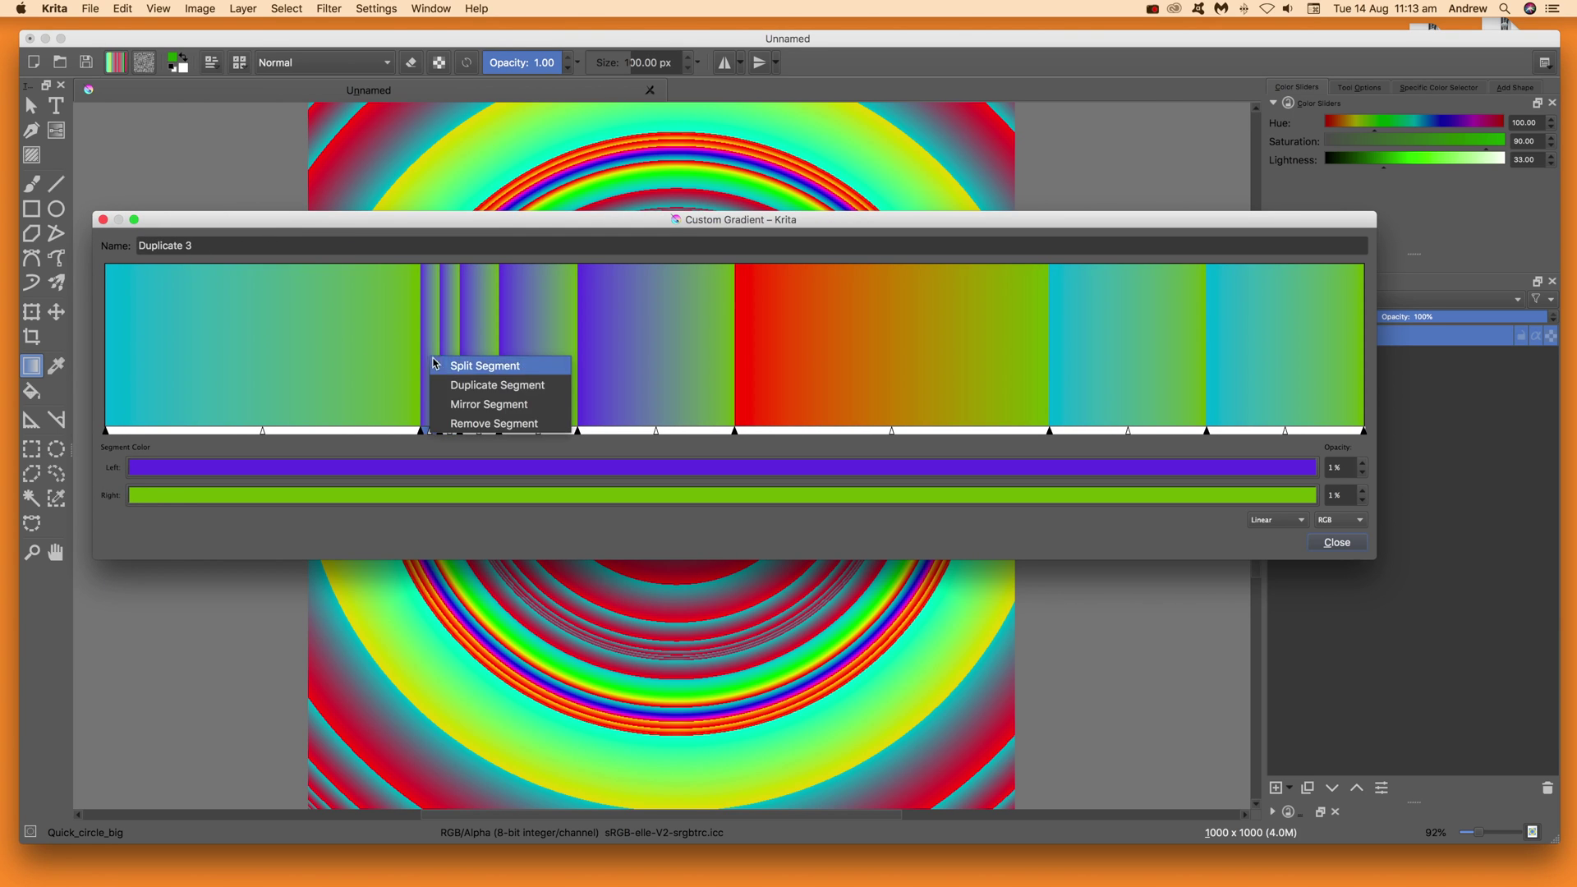
{"action": "left_click", "coordinate": [435, 385]}
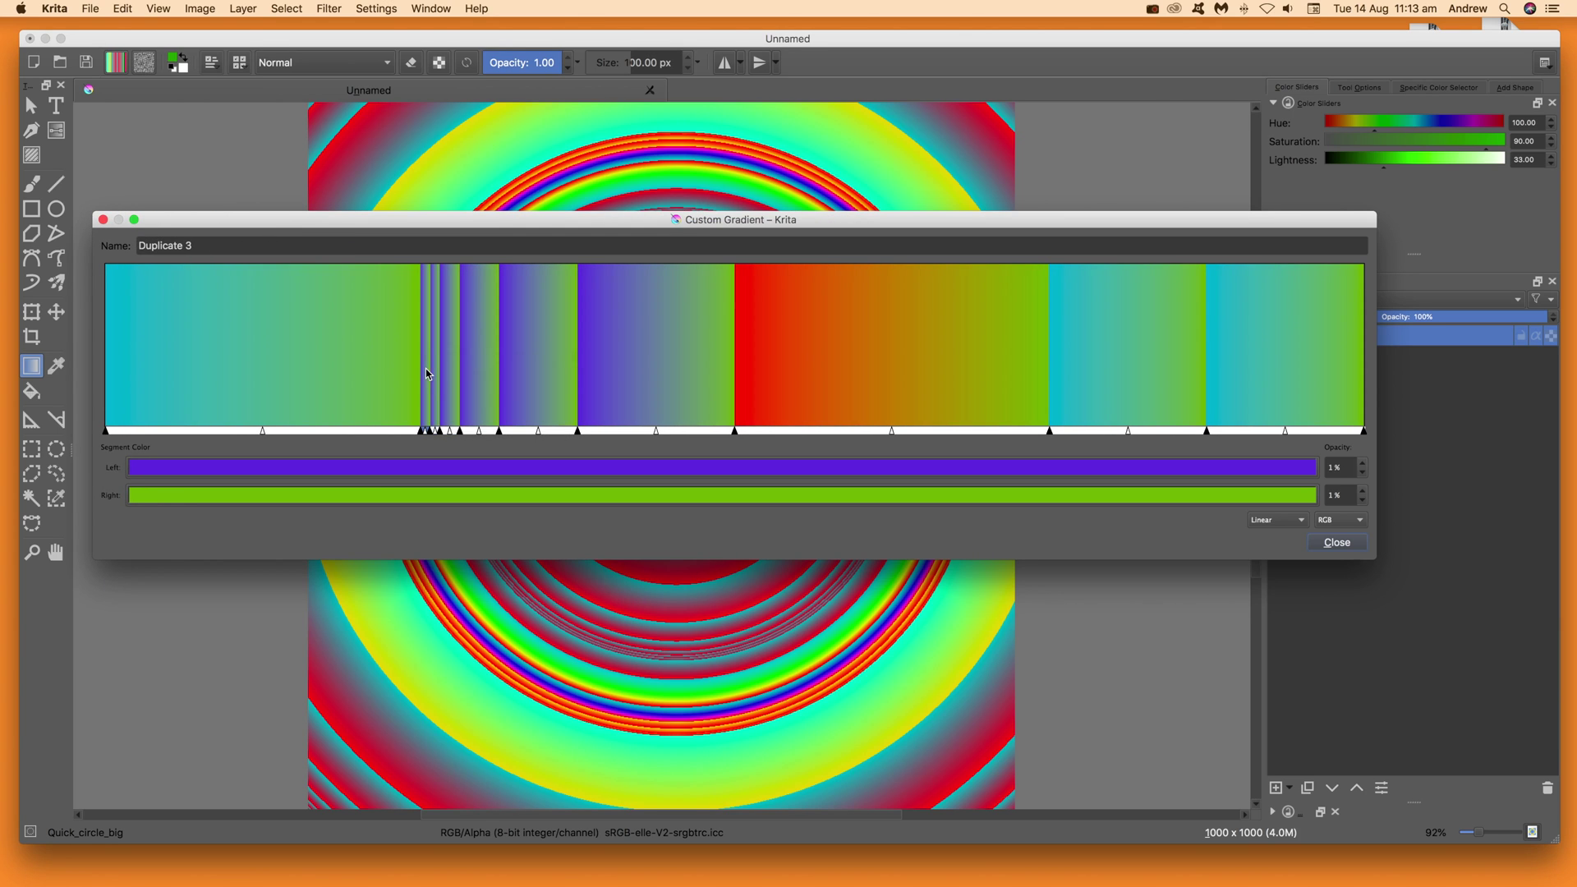
{"action": "right_click", "coordinate": [426, 374]}
{"action": "left_click", "coordinate": [436, 384]}
Duplicate the first cyan-to-green segment into two halves.
{"action": "left_click", "coordinate": [338, 342]}
{"action": "right_click", "coordinate": [338, 342]}
{"action": "left_click", "coordinate": [373, 376]}
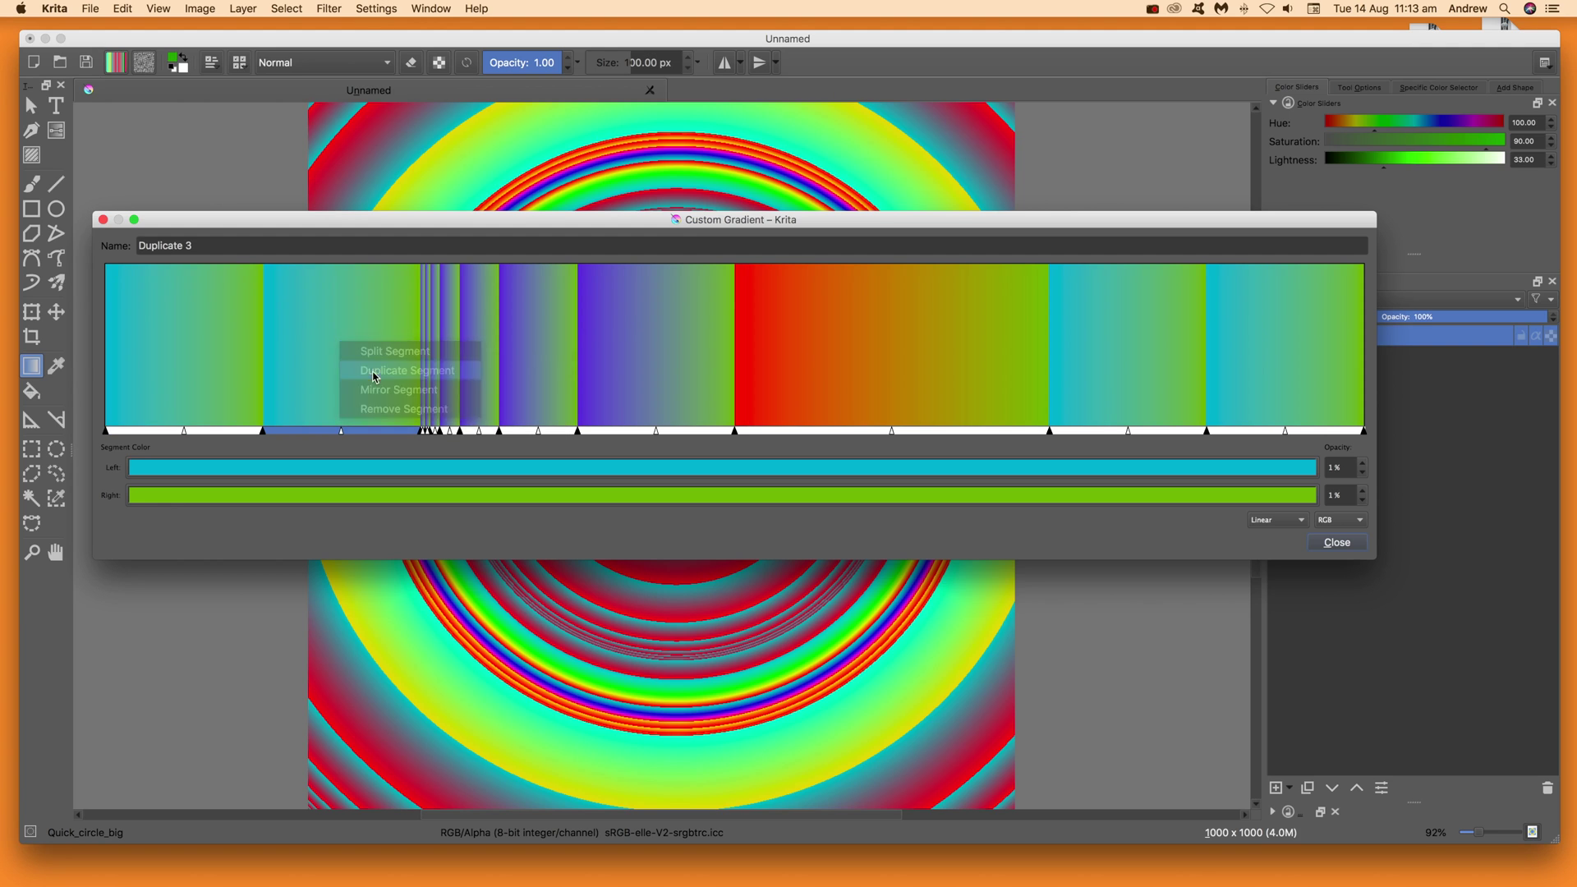
{"action": "left_click", "coordinate": [218, 367]}
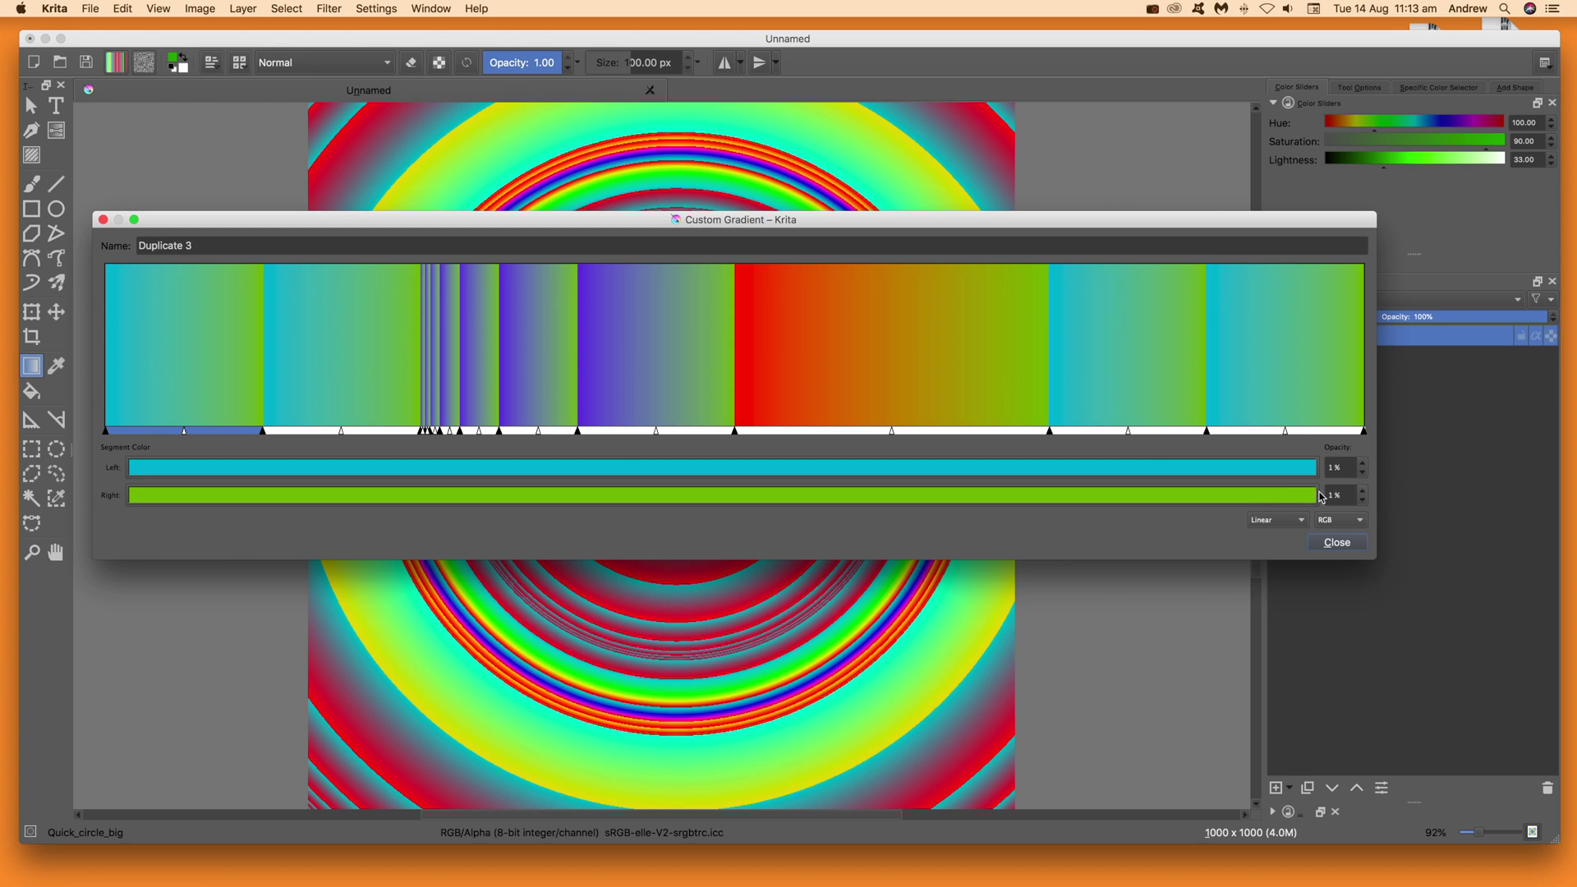
Give the purple-to-green segment RGB interpolation and a Sine blend.
{"action": "left_click", "coordinate": [547, 349]}
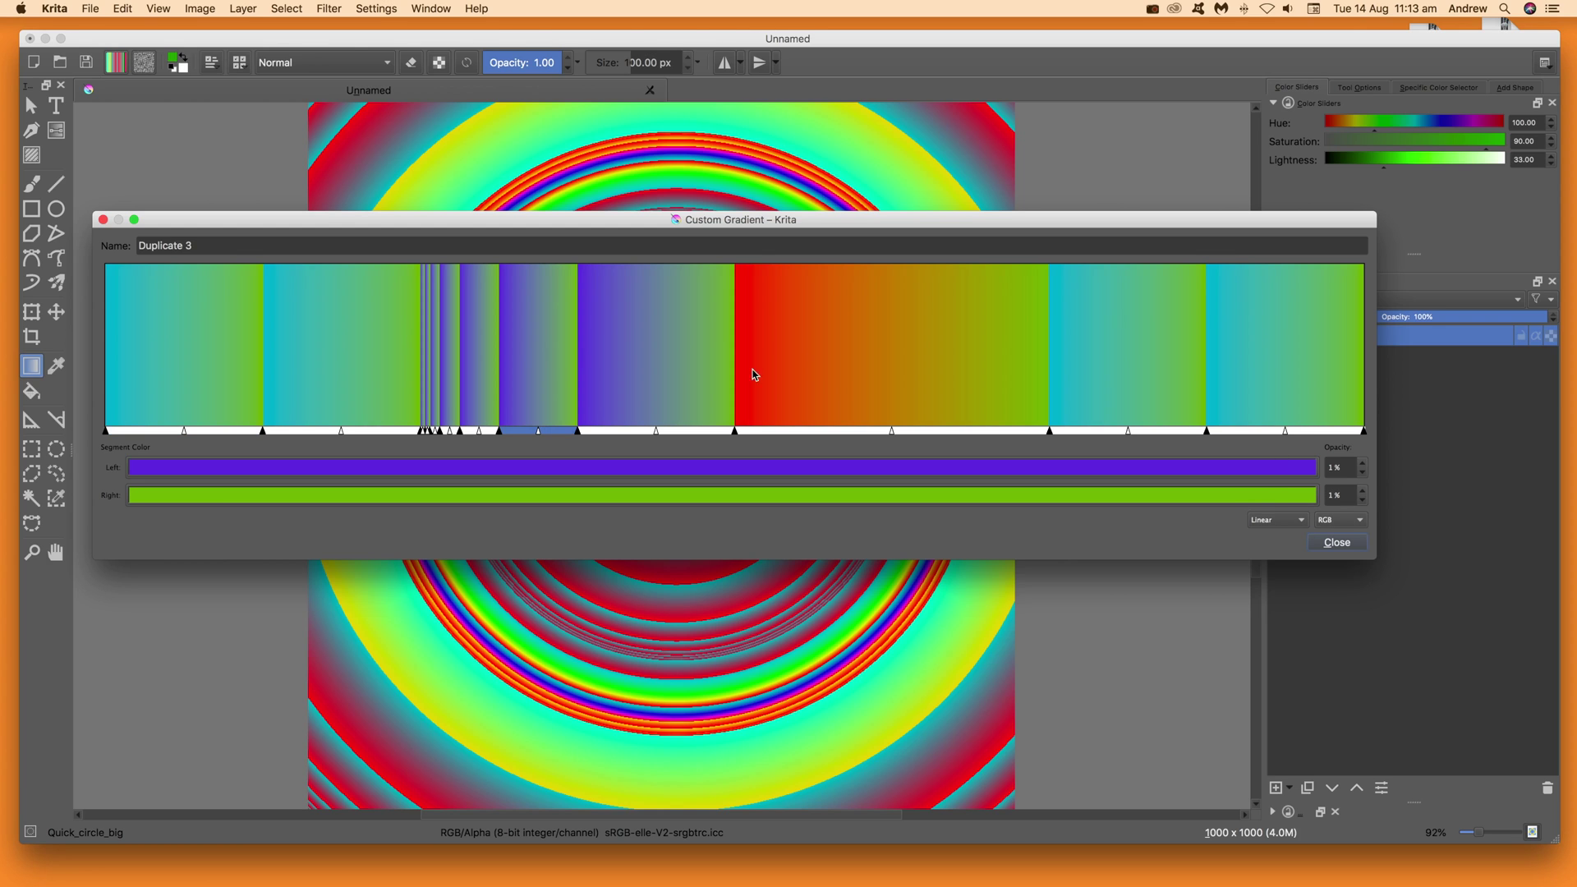
{"action": "left_click", "coordinate": [1339, 523]}
{"action": "left_click", "coordinate": [1336, 534]}
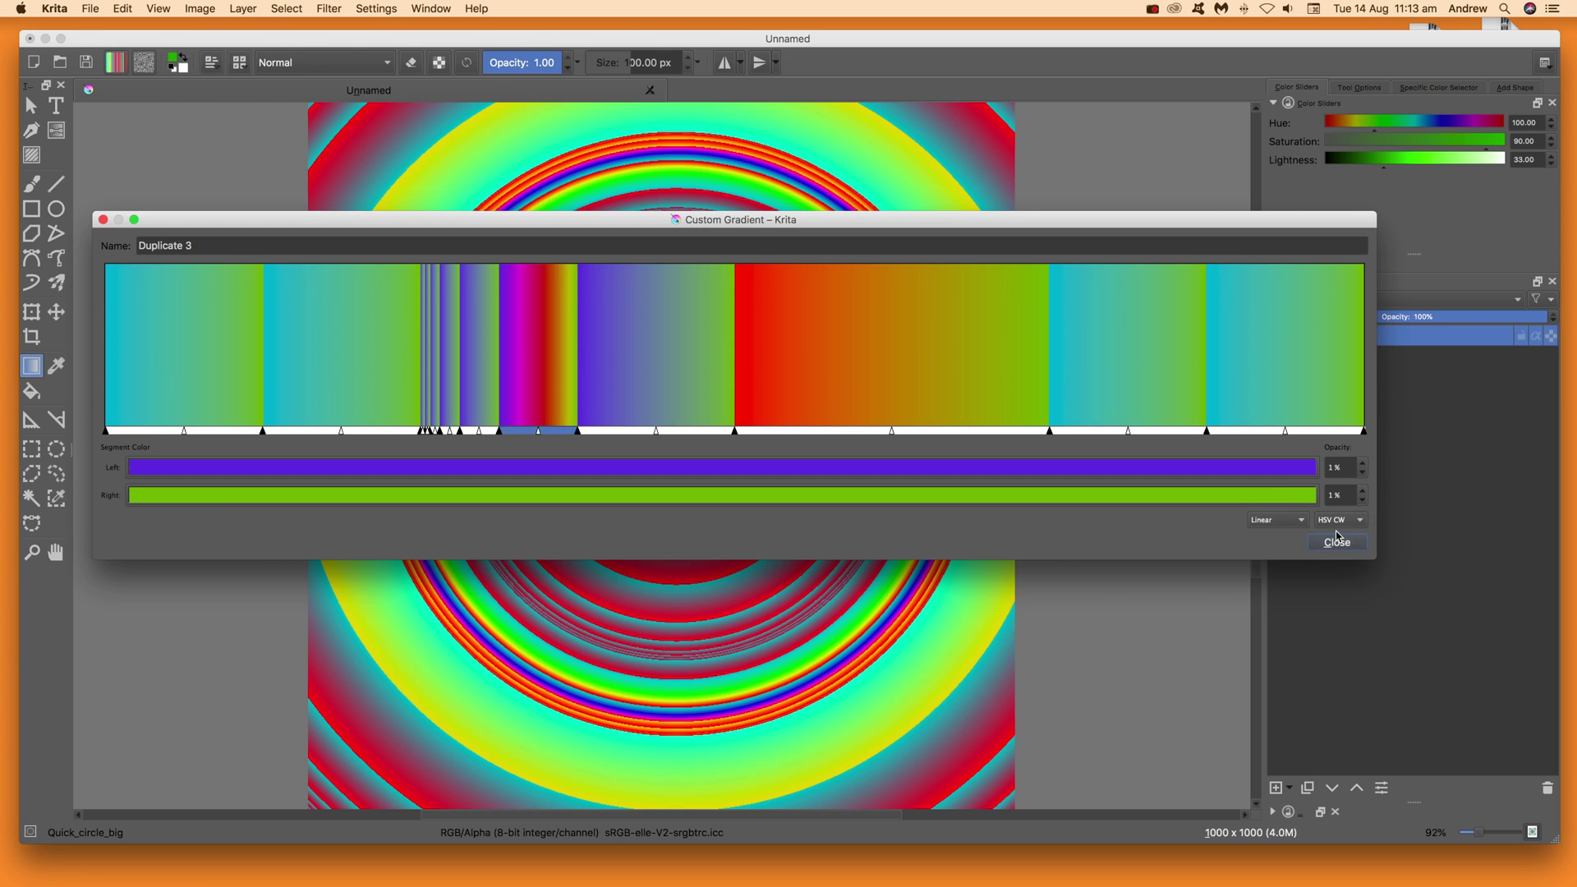
{"action": "left_click", "coordinate": [1338, 526]}
{"action": "left_click", "coordinate": [1339, 540]}
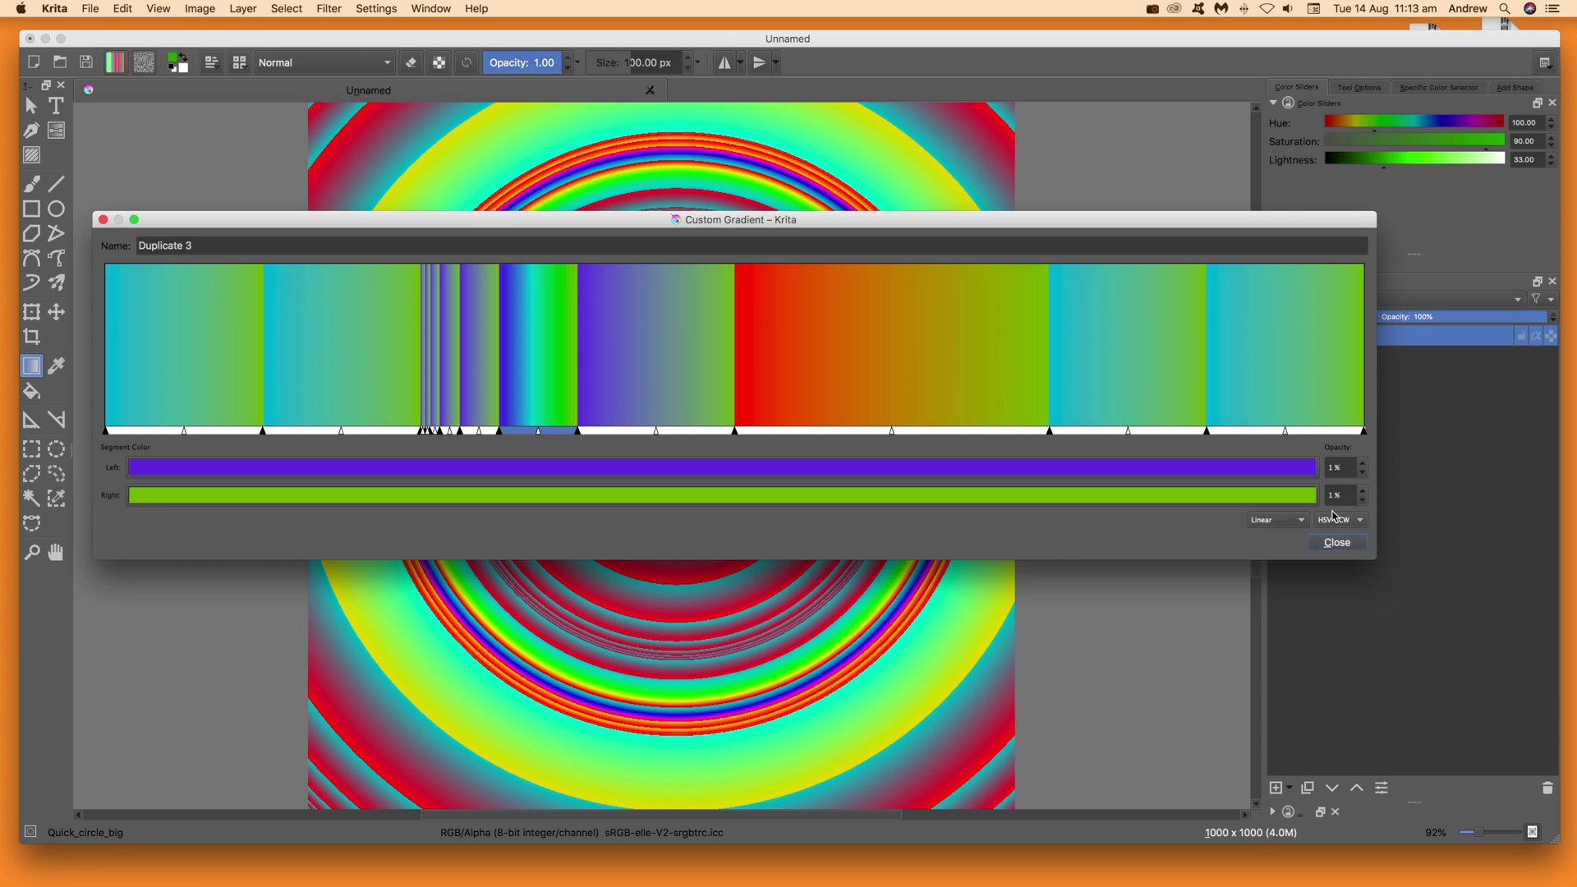
{"action": "left_click", "coordinate": [1343, 526]}
{"action": "left_click", "coordinate": [1343, 498]}
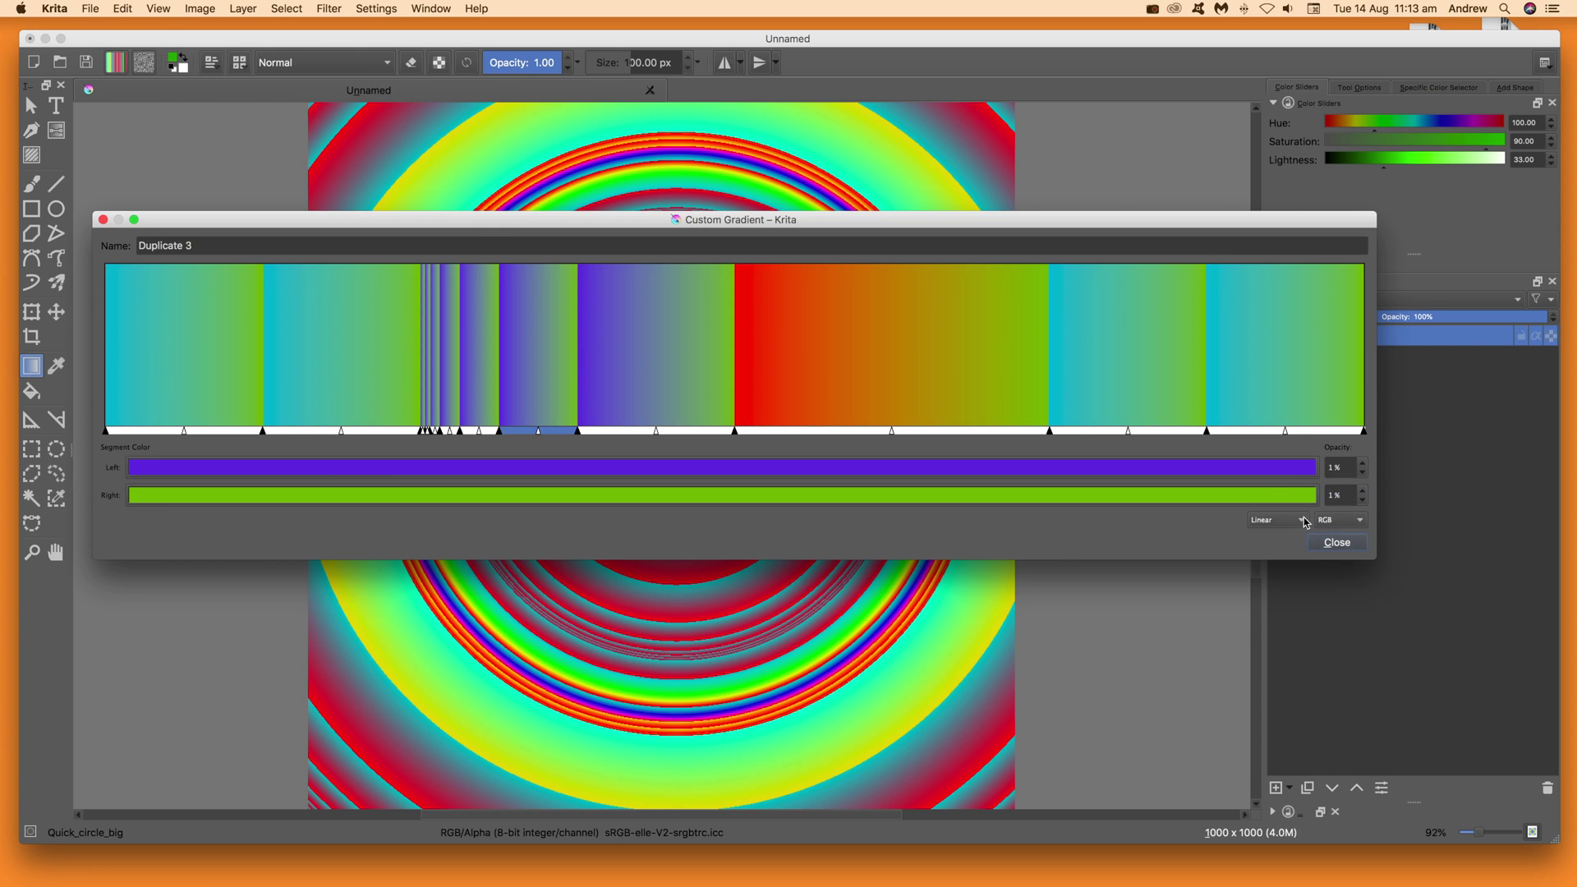
{"action": "left_click", "coordinate": [1296, 526]}
{"action": "left_click", "coordinate": [1290, 549]}
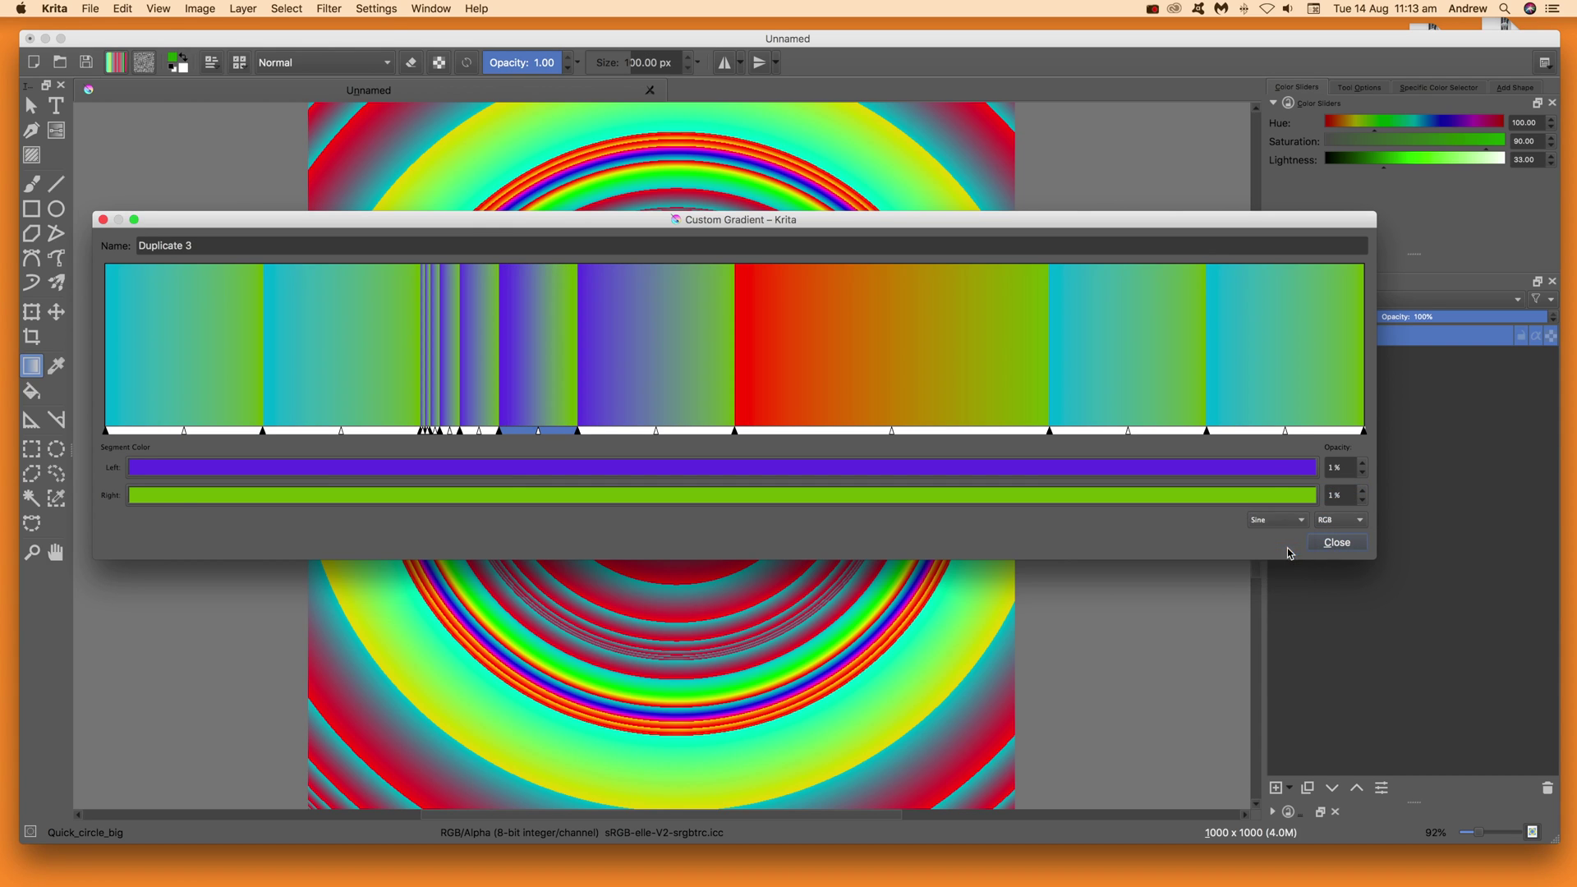
Set the red-to-green segment's blend type to Sphere Inc.
{"action": "left_click", "coordinate": [678, 369]}
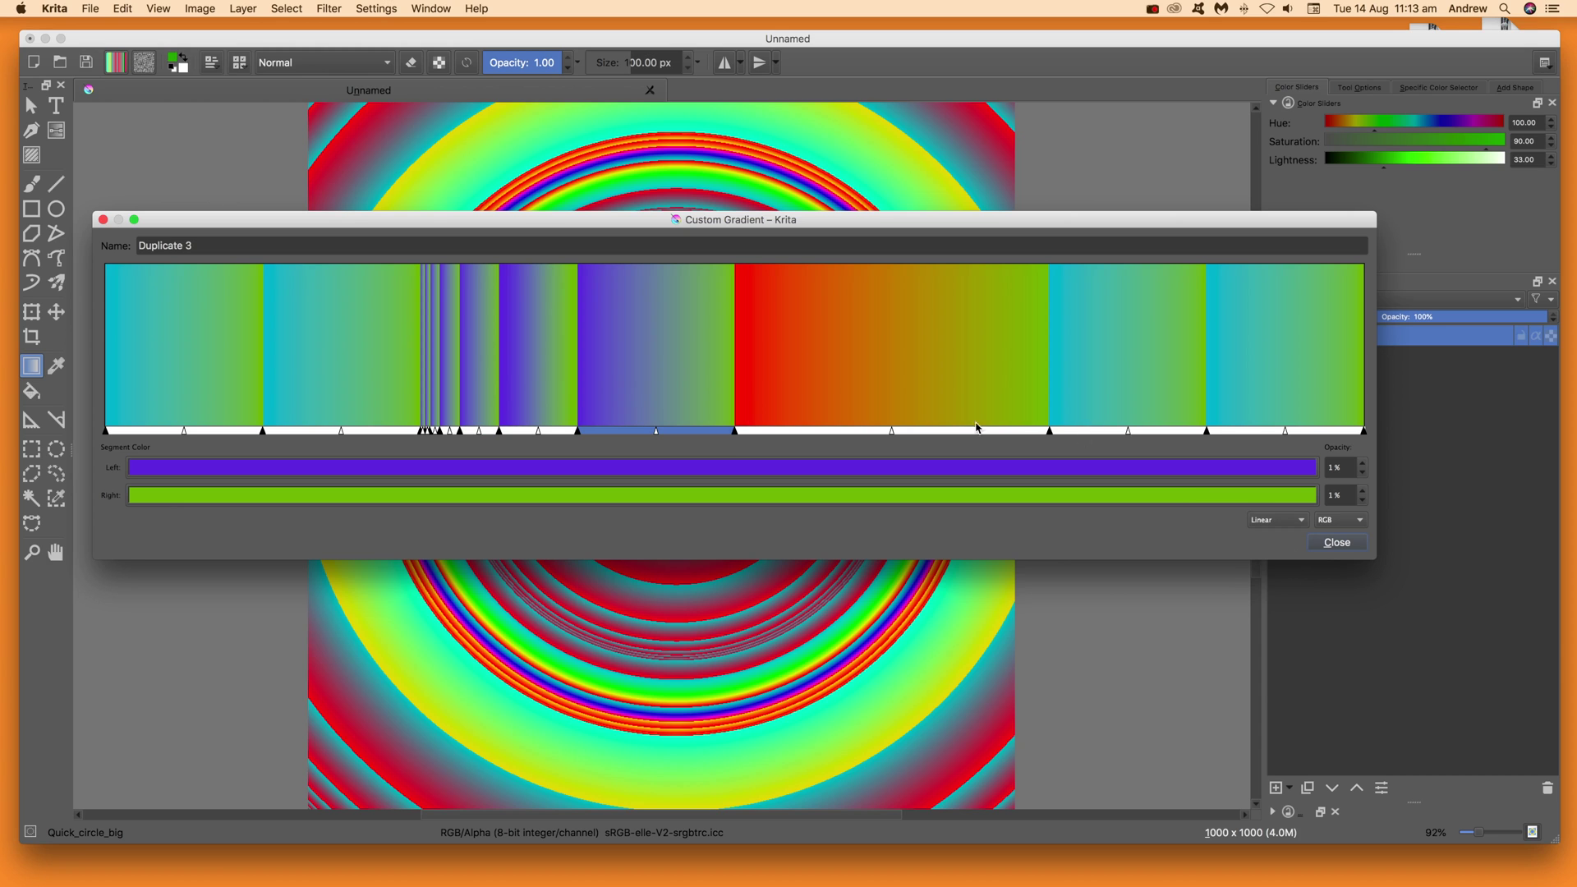
{"action": "left_click", "coordinate": [836, 389]}
{"action": "left_click", "coordinate": [1267, 520]}
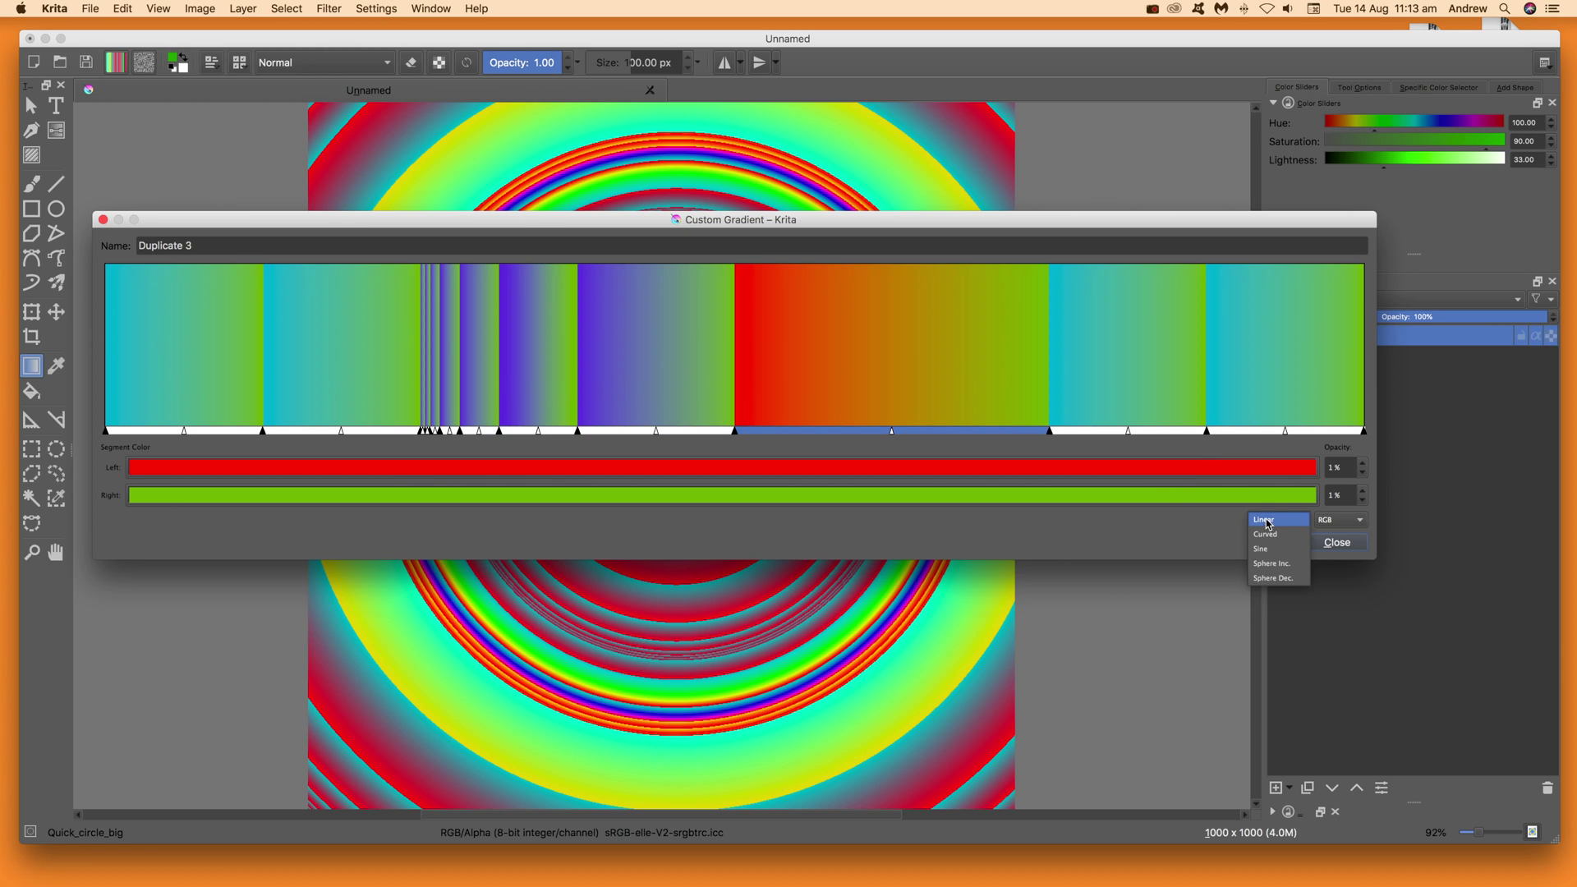
{"action": "left_click", "coordinate": [1272, 564]}
Give the cyan-to-green segment a Curved blend and close the gradient editor.
{"action": "left_click", "coordinate": [1081, 350]}
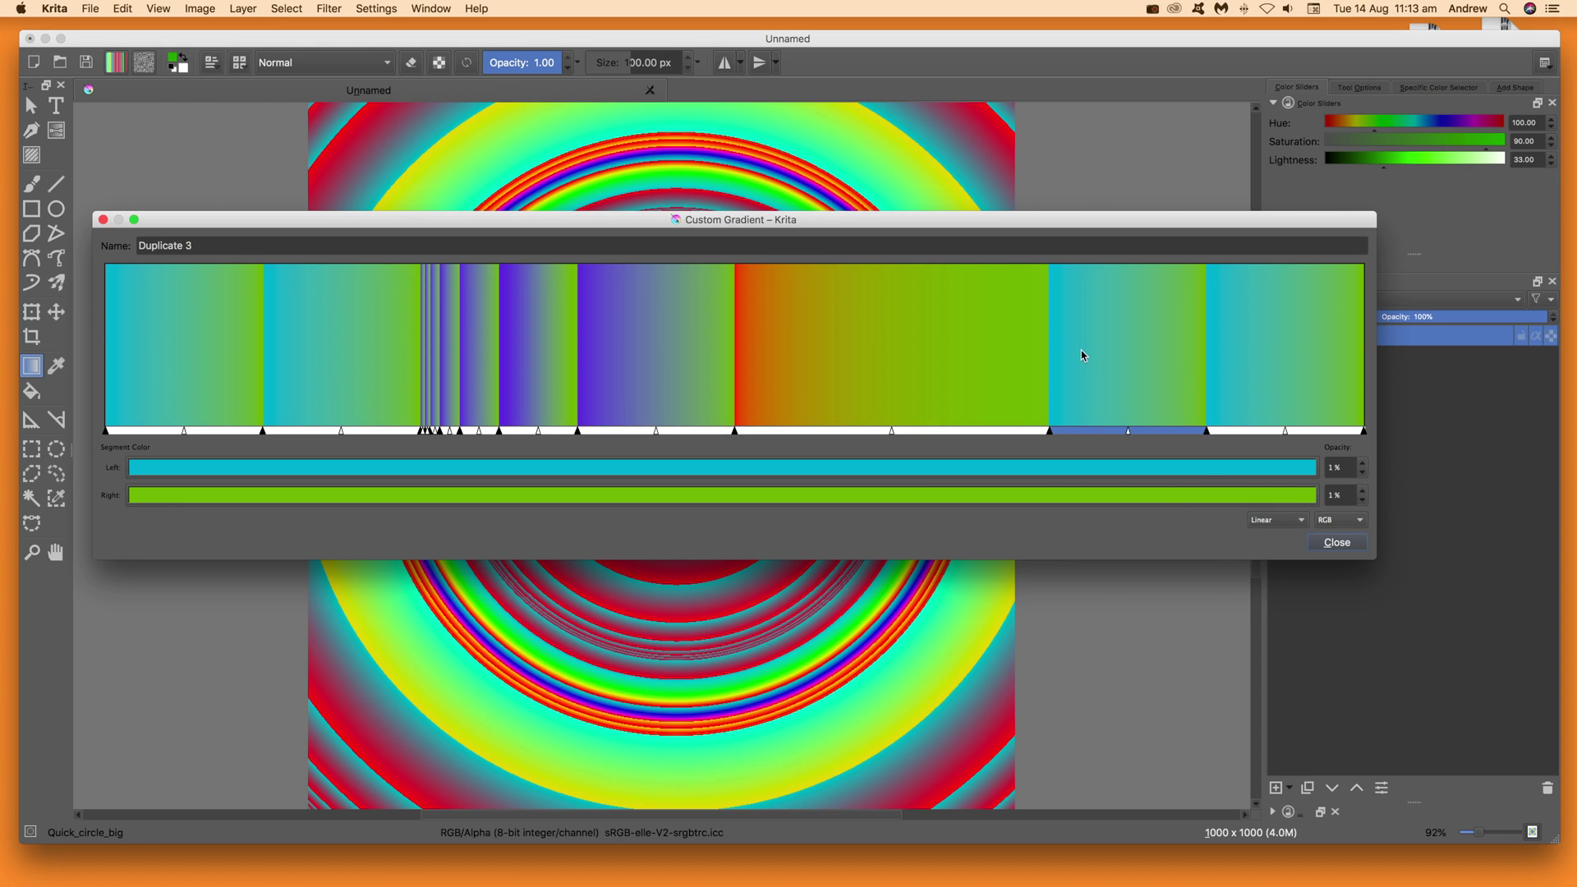
{"action": "left_click", "coordinate": [1268, 521]}
{"action": "left_click", "coordinate": [1269, 535]}
{"action": "left_click", "coordinate": [1343, 544]}
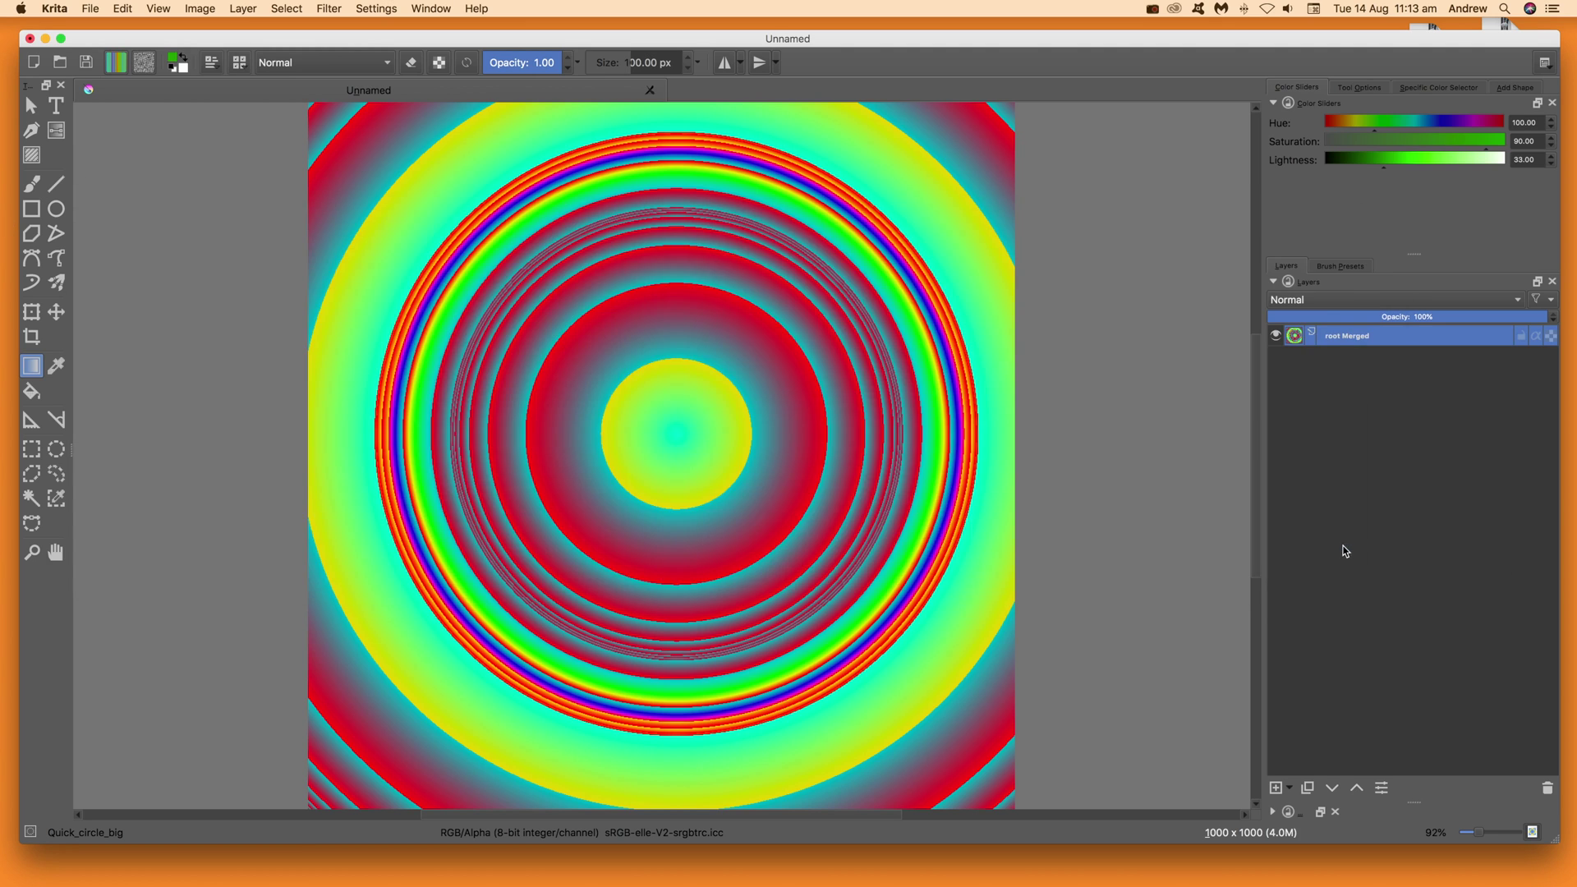
Select the Duplicate 3 gradient and drag radial ring gradients across the canvas.
{"action": "left_click", "coordinate": [119, 70]}
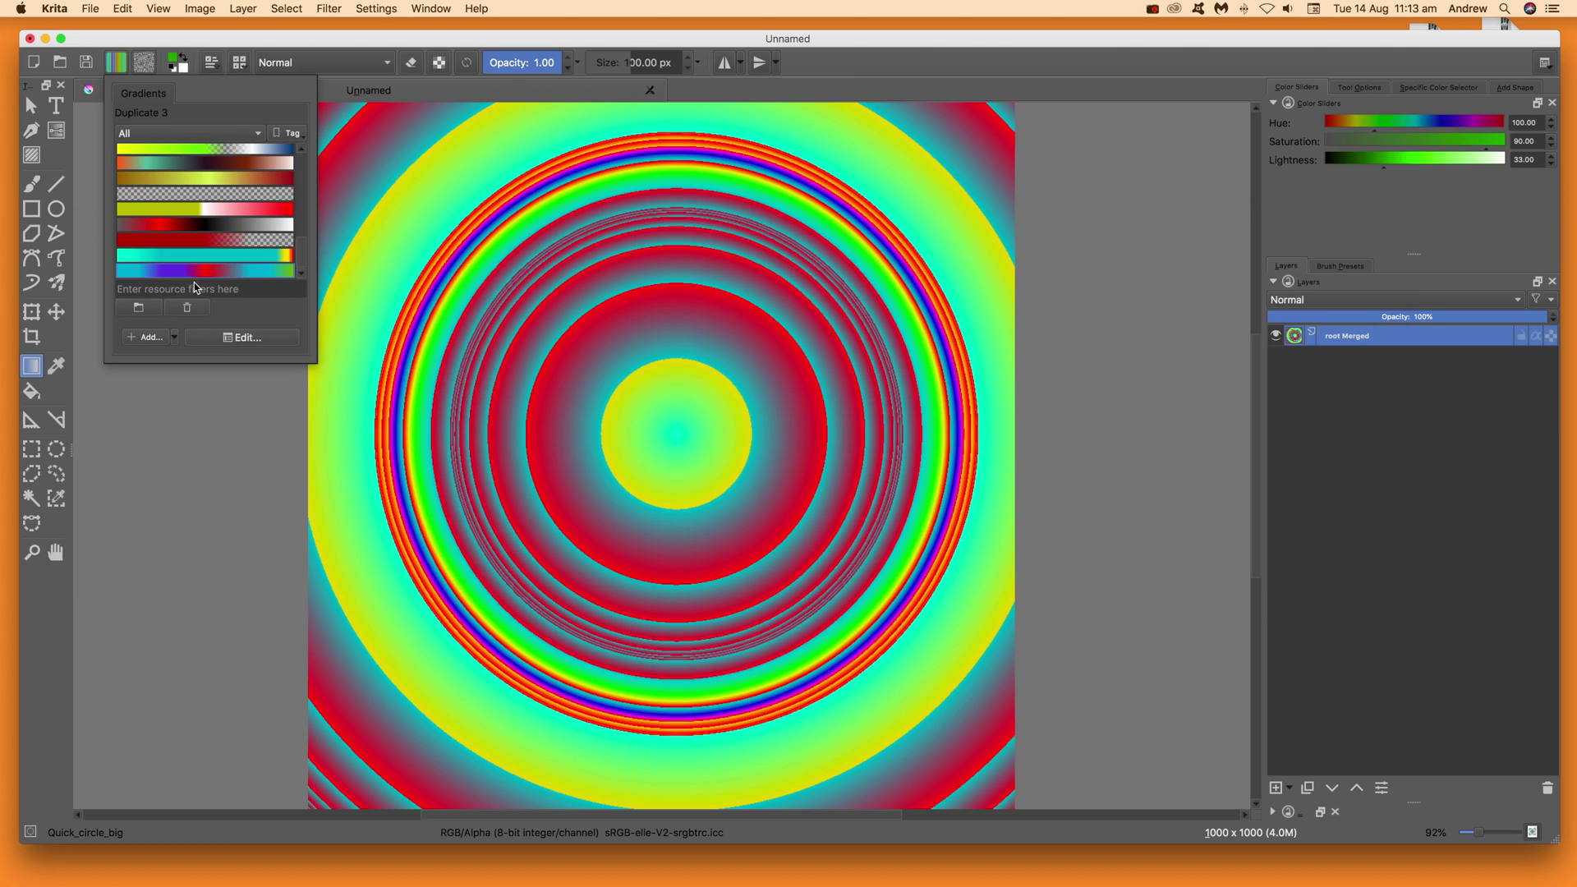
{"action": "left_click", "coordinate": [767, 414]}
{"action": "left_click_drag", "start_coordinate": [702, 408], "coordinate": [942, 581]}
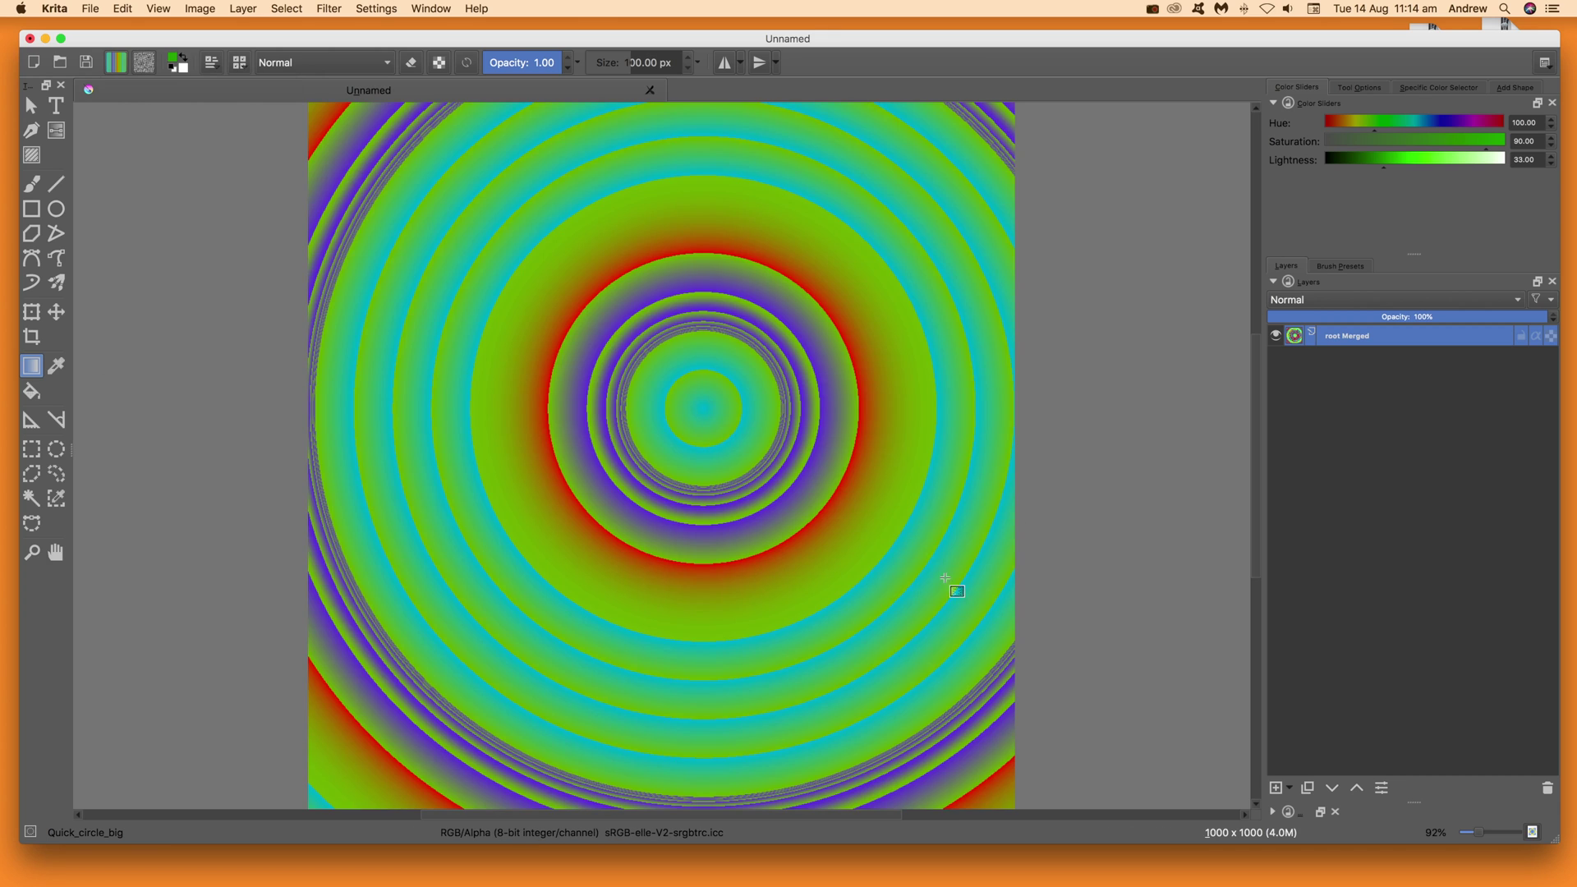
{"action": "left_click_drag", "start_coordinate": [632, 384], "coordinate": [948, 542]}
{"action": "left_click_drag", "start_coordinate": [786, 251], "coordinate": [478, 578]}
Lower the opacity to 0.34 and overlay several translucent ring gradients.
{"action": "left_click", "coordinate": [569, 70]}
{"action": "left_click", "coordinate": [569, 70]}
{"action": "left_click", "coordinate": [569, 70]}
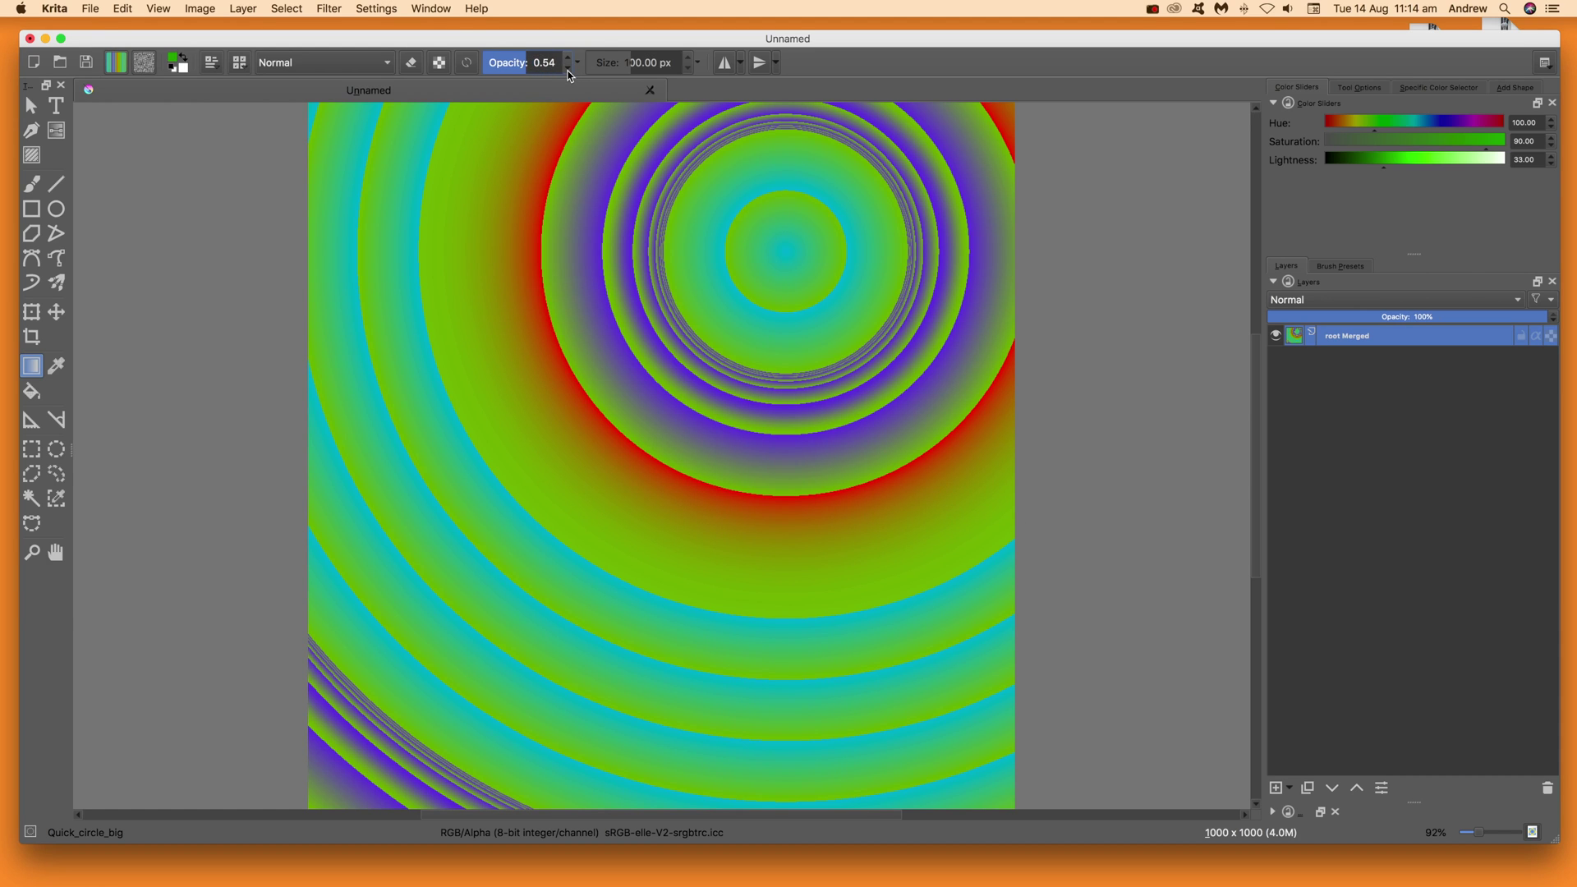
{"action": "left_click_drag", "start_coordinate": [433, 339], "coordinate": [750, 447]}
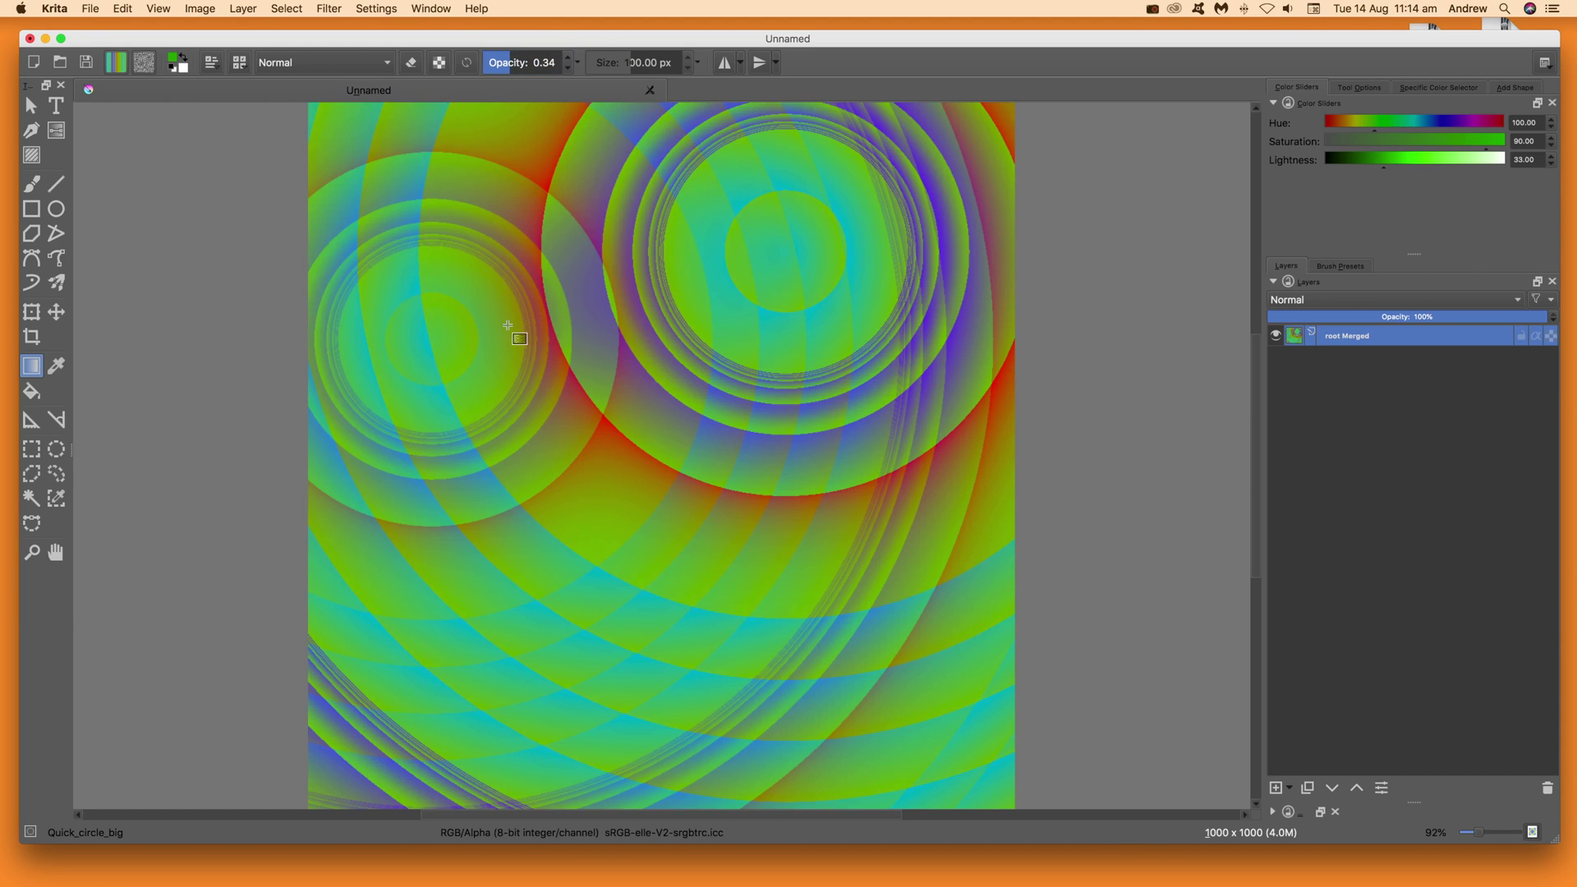
{"action": "left_click_drag", "start_coordinate": [510, 328], "coordinate": [990, 483]}
{"action": "left_click_drag", "start_coordinate": [804, 692], "coordinate": [618, 330]}
{"action": "left_click_drag", "start_coordinate": [698, 259], "coordinate": [506, 626]}
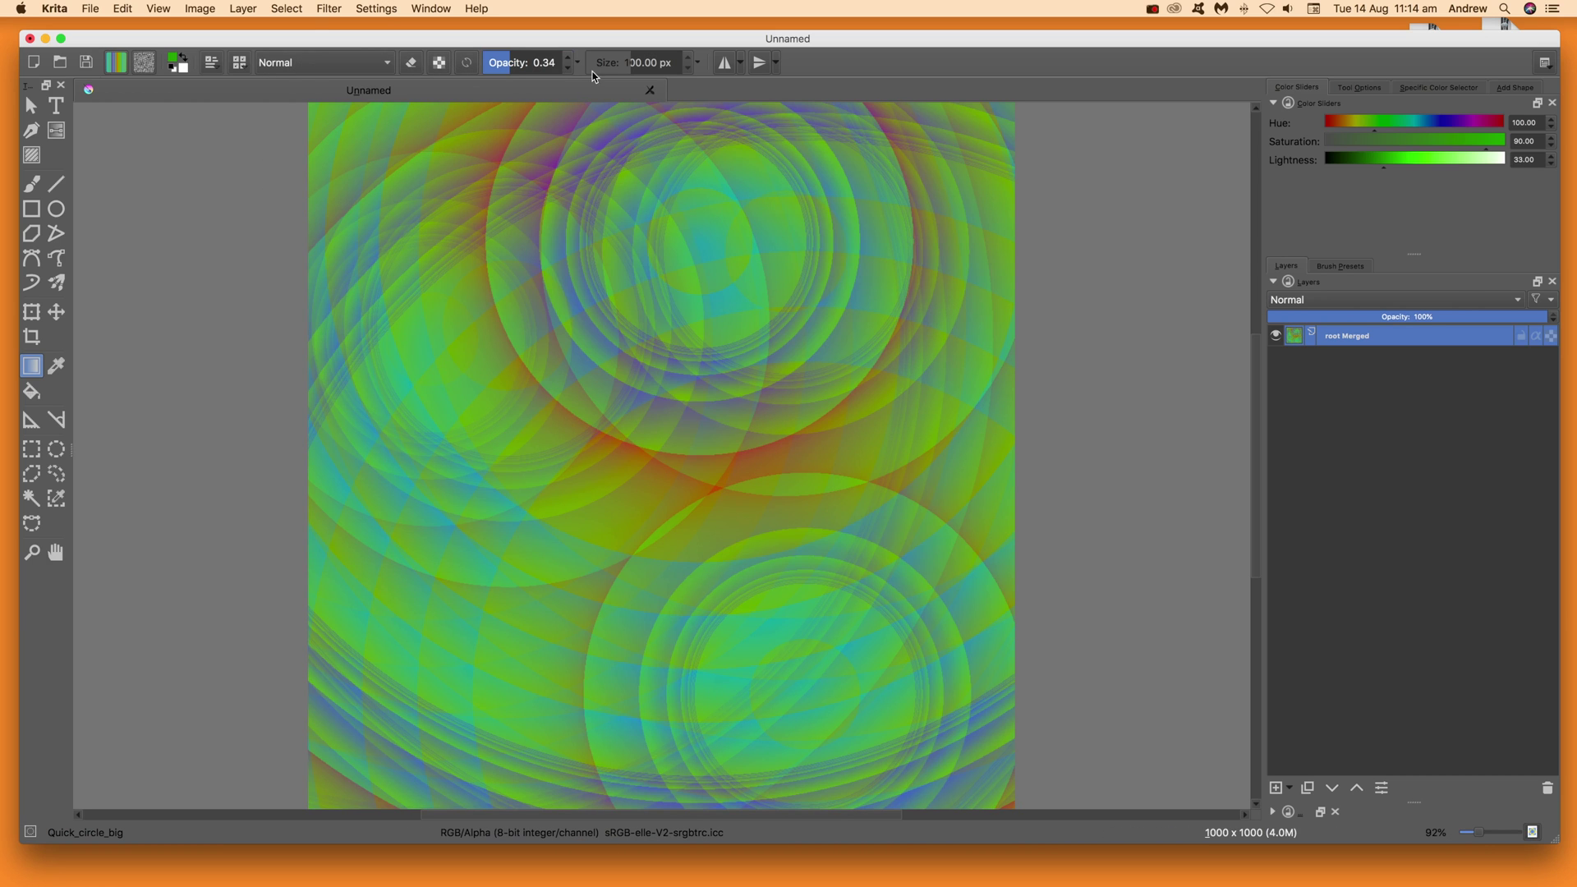
Raise the toolbar opacity back to 1.00.
{"action": "left_click", "coordinate": [568, 57]}
{"action": "left_click_drag", "start_coordinate": [562, 66], "coordinate": [449, 56]}
{"action": "left_click", "coordinate": [560, 66]}
{"action": "left_click_drag", "start_coordinate": [550, 65], "coordinate": [575, 64]}
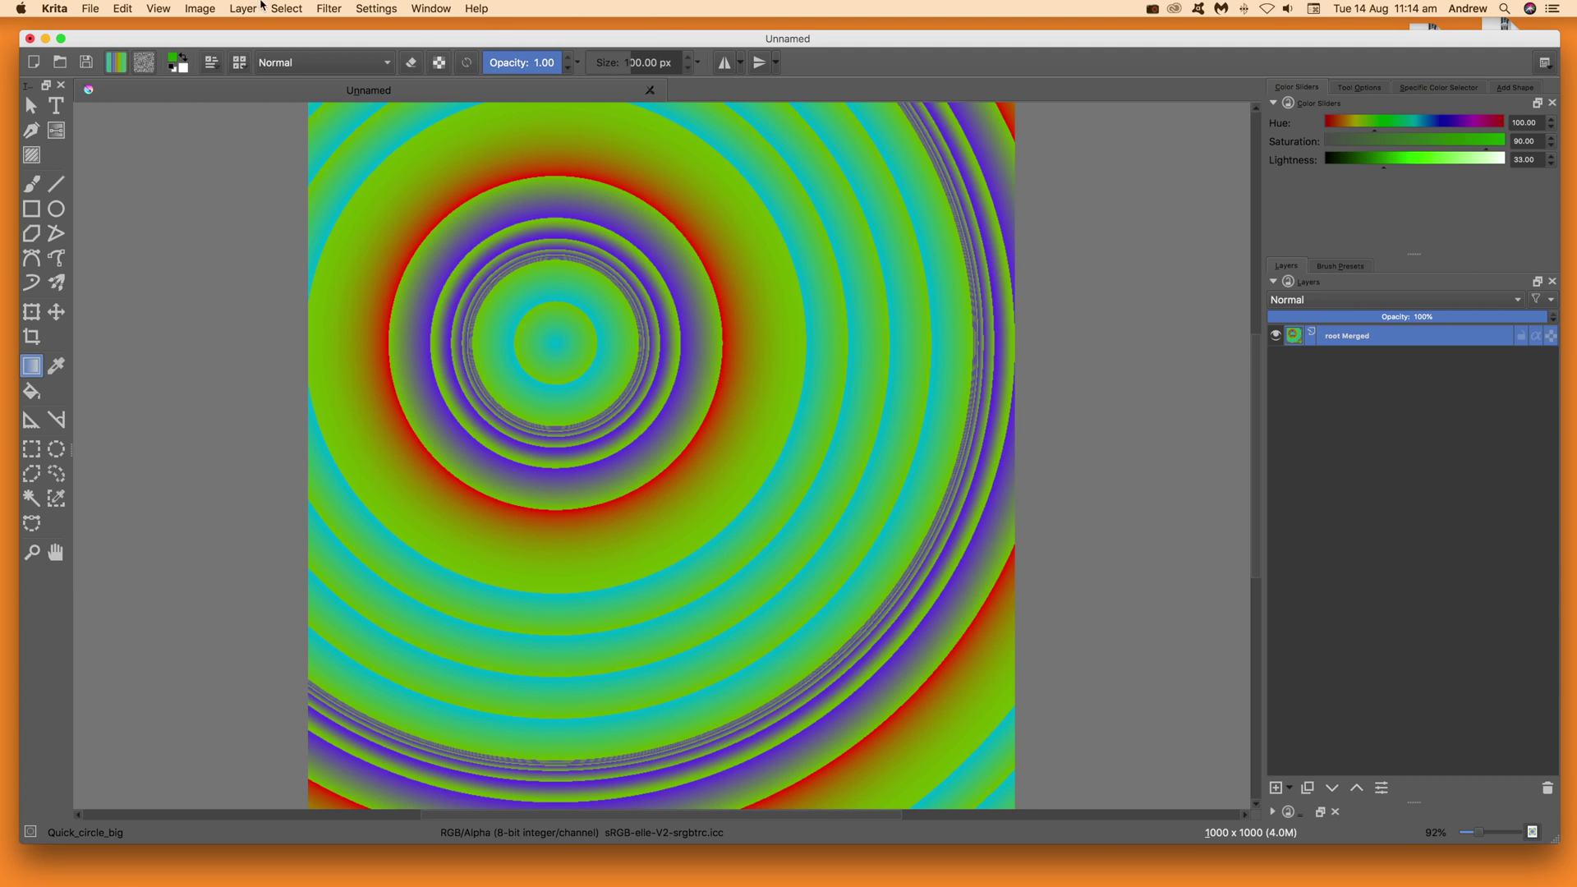
Clear the canvas and draw one new opaque ring gradient centred toward the upper middle.
{"action": "left_click_drag", "start_coordinate": [607, 406], "coordinate": [797, 470]}
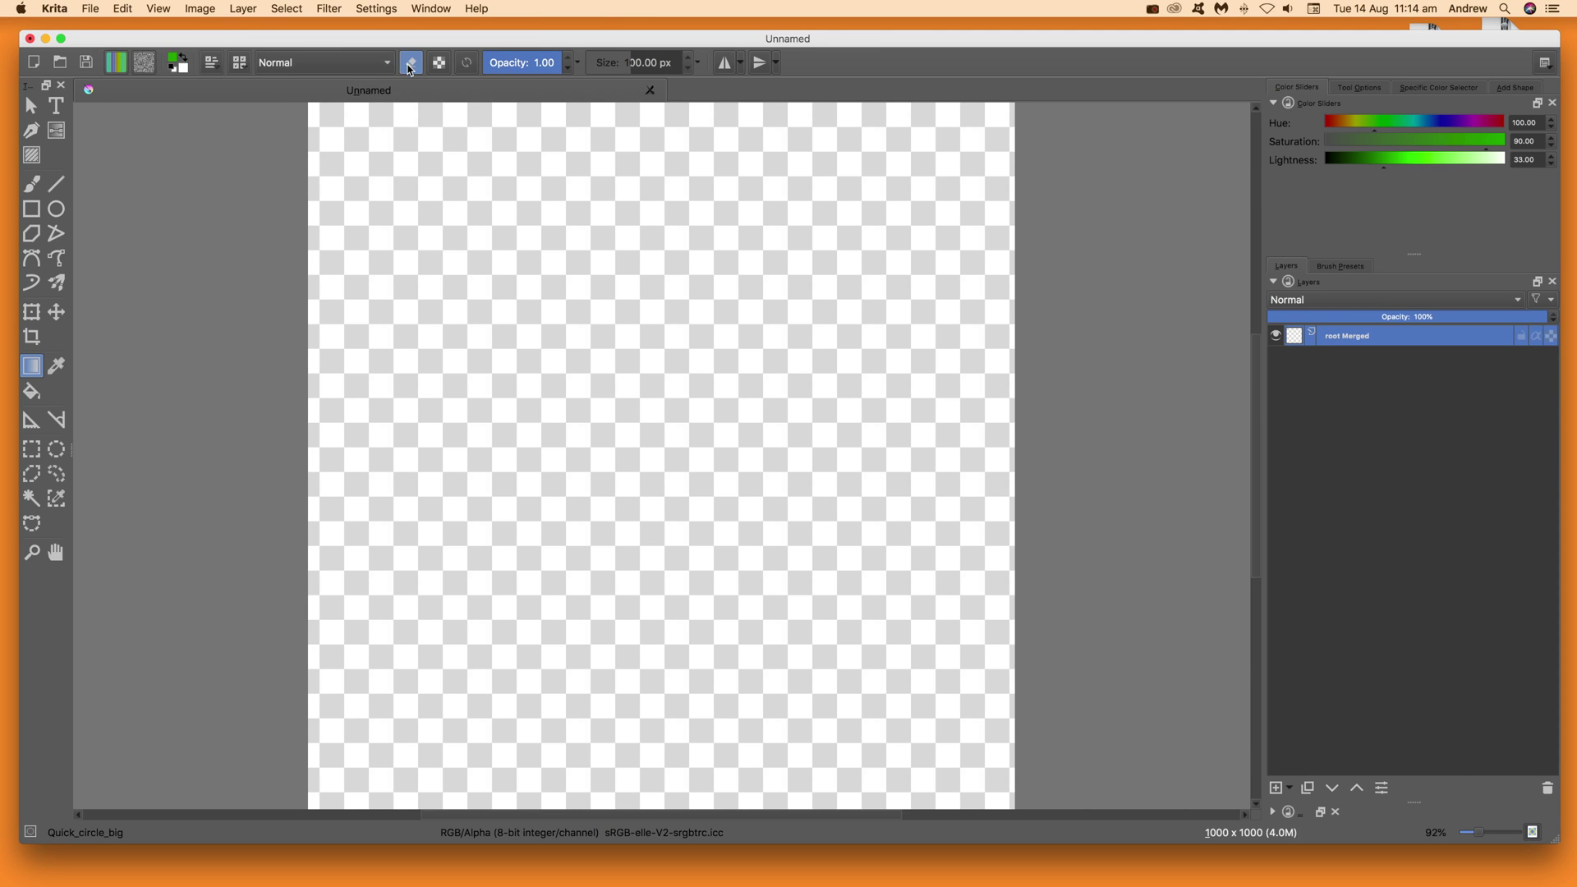
{"action": "left_click_drag", "start_coordinate": [623, 269], "coordinate": [837, 427]}
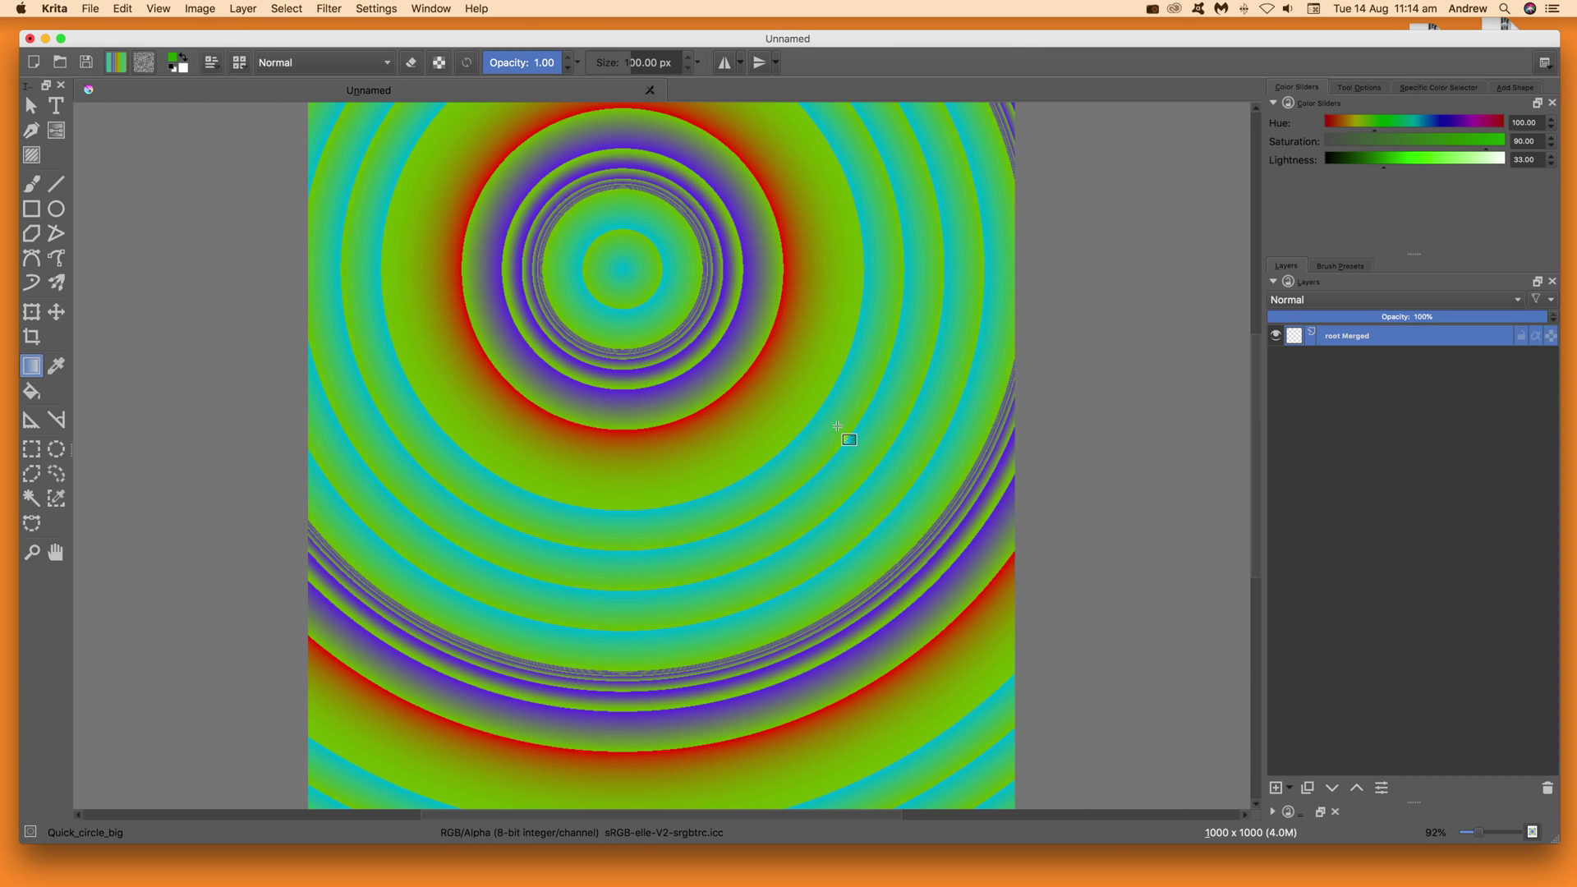
{"action": "left_click", "coordinate": [287, 62]}
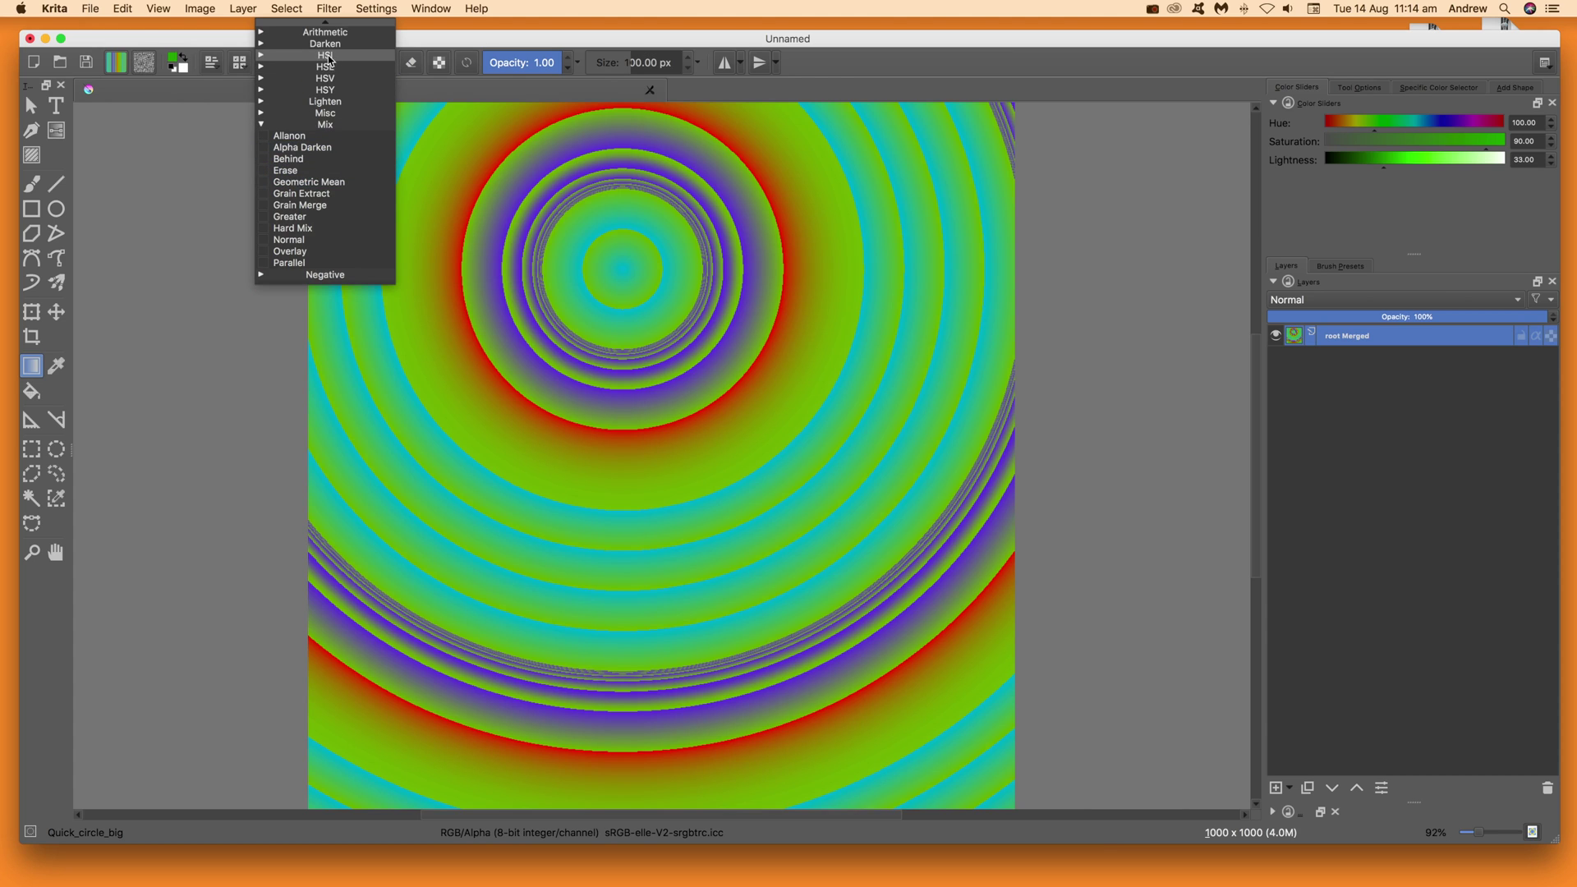
Switch the blend mode to Difference and drag three overlapping ring gradients.
{"action": "left_click", "coordinate": [263, 276]}
{"action": "left_click", "coordinate": [296, 308]}
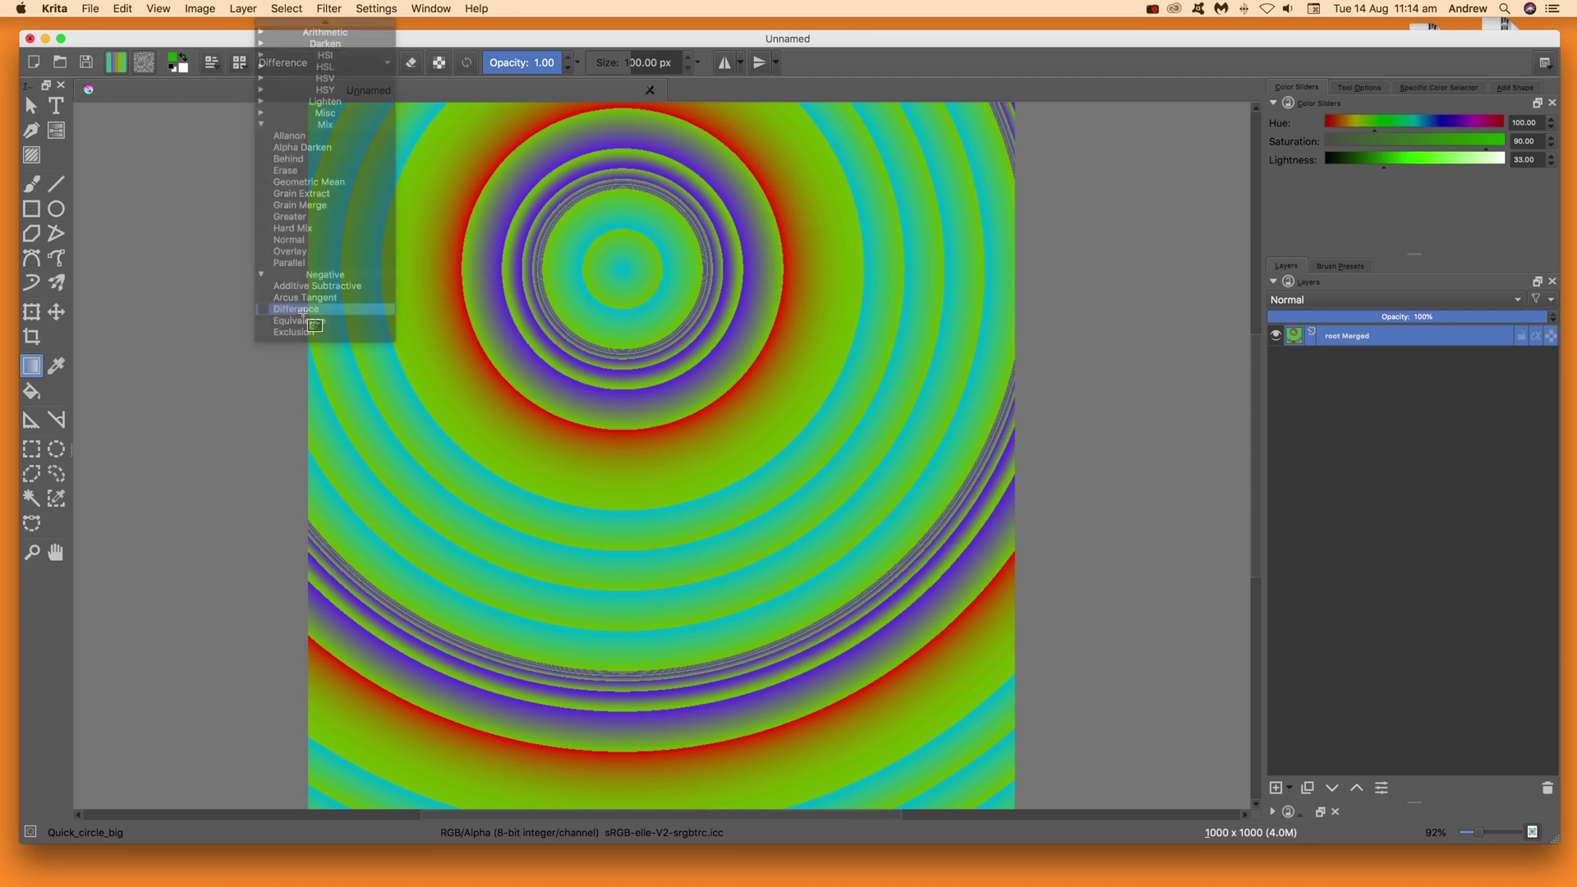
{"action": "left_click_drag", "start_coordinate": [607, 483], "coordinate": [412, 215]}
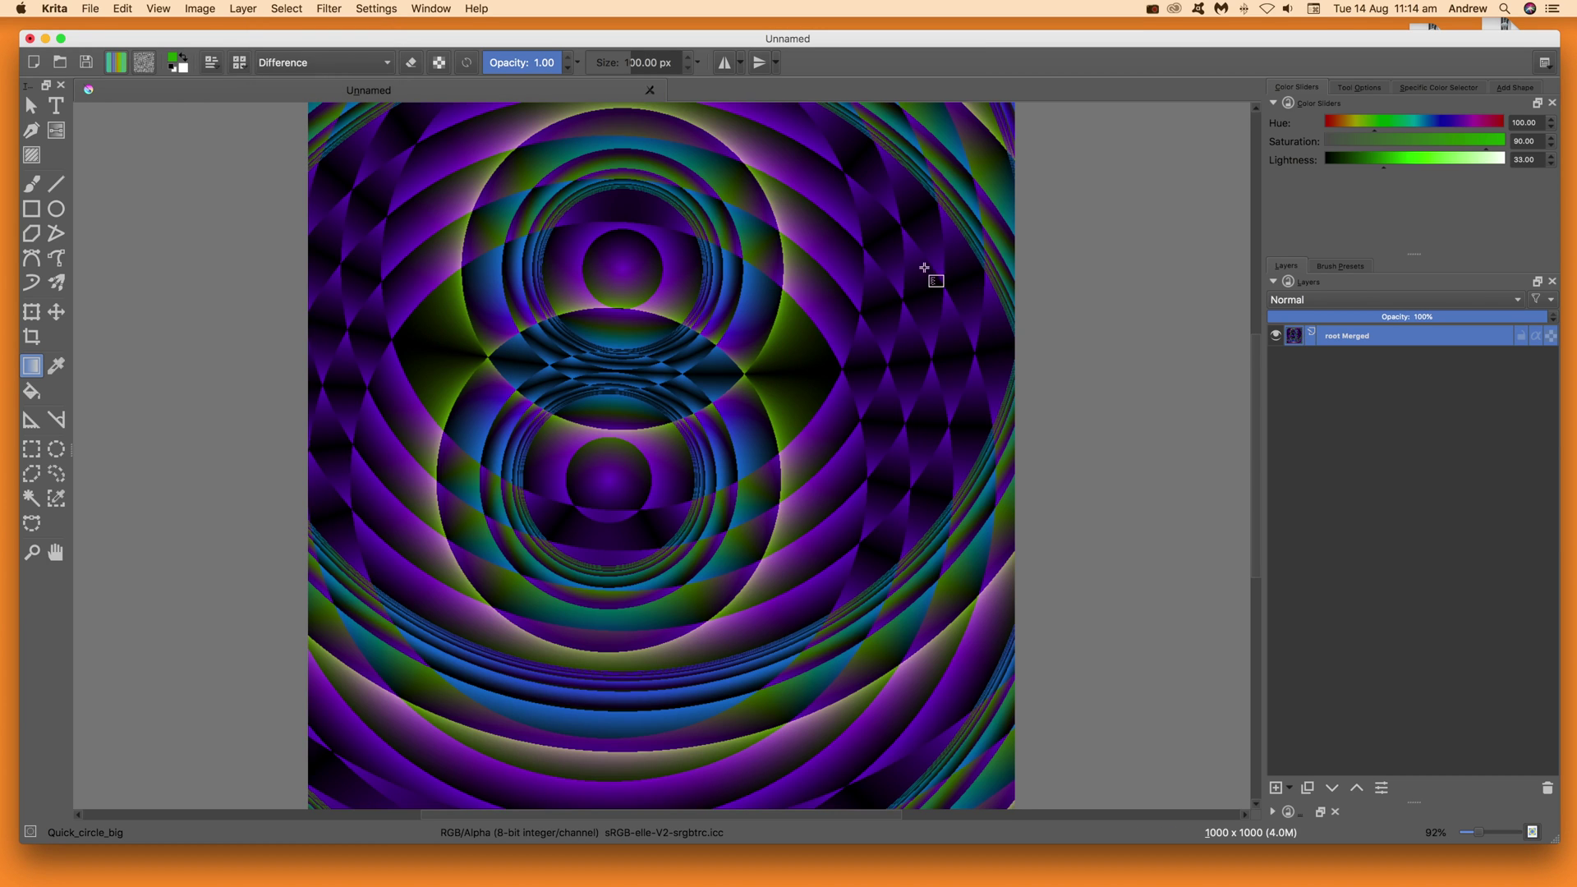
{"action": "left_click_drag", "start_coordinate": [540, 630], "coordinate": [507, 711]}
{"action": "left_click_drag", "start_coordinate": [446, 653], "coordinate": [571, 104]}
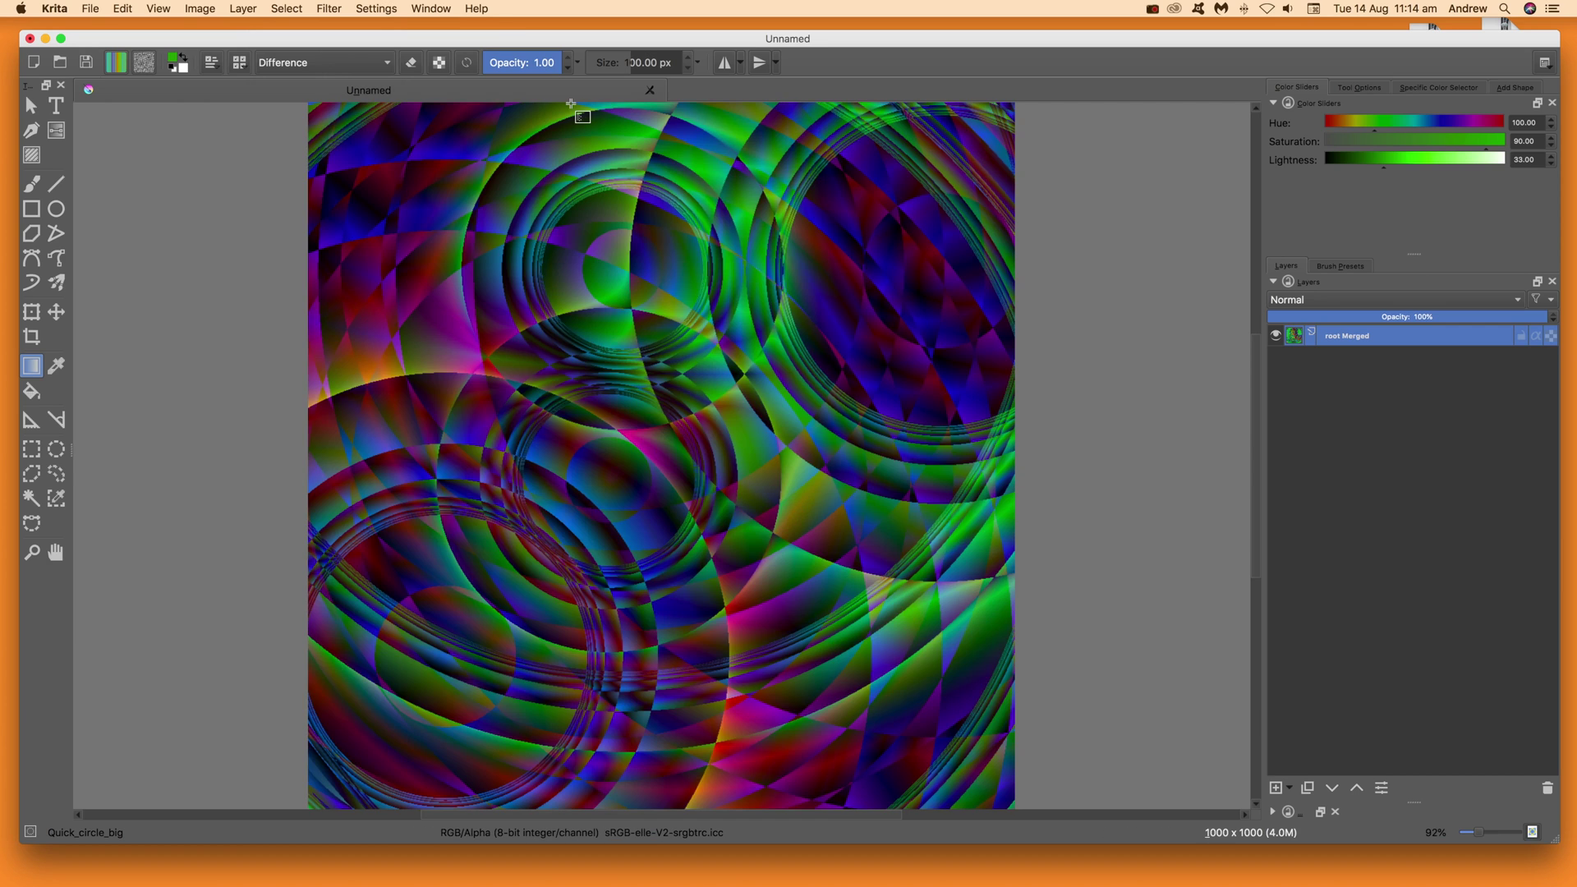
Open the Gaussian Blur filter with a 17.91 px radius.
{"action": "left_click", "coordinate": [330, 9]}
{"action": "mouse_move", "coordinate": [351, 81]}
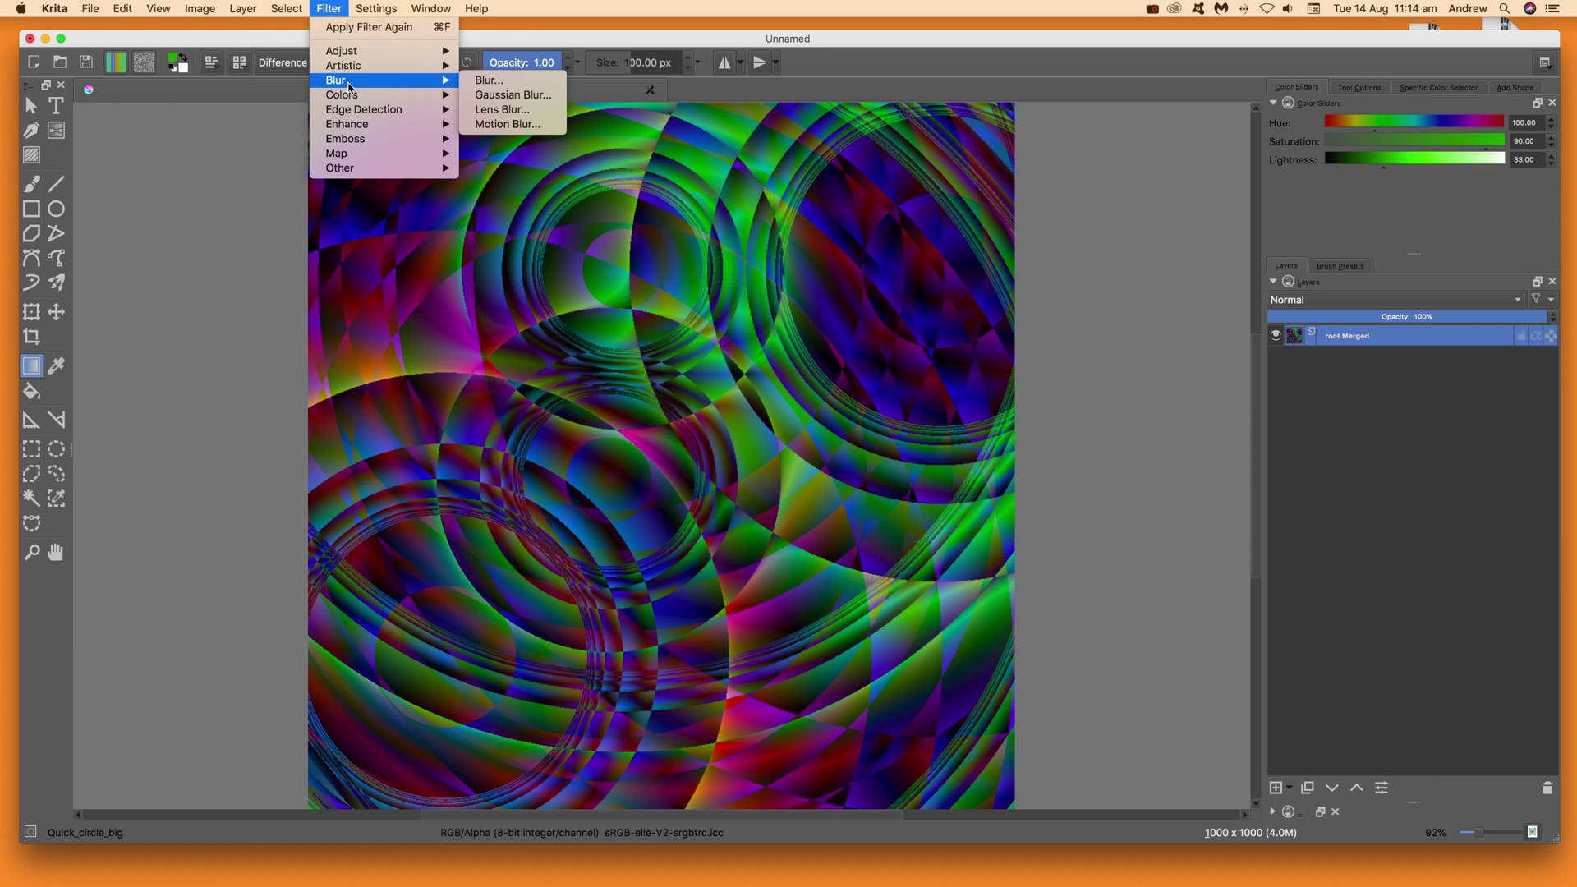
{"action": "left_click", "coordinate": [542, 98]}
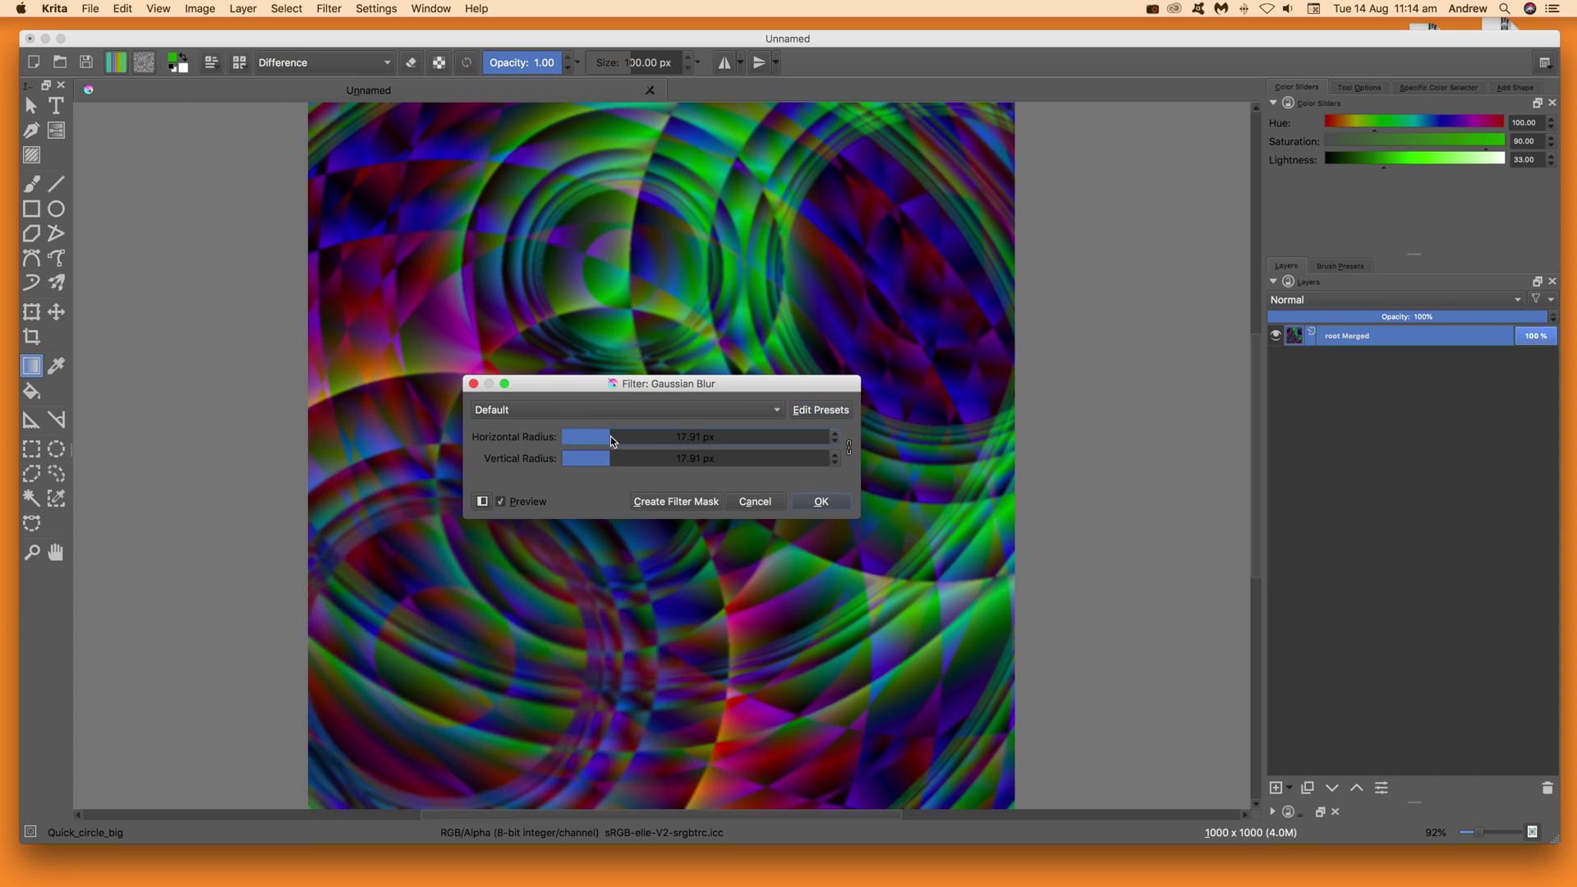